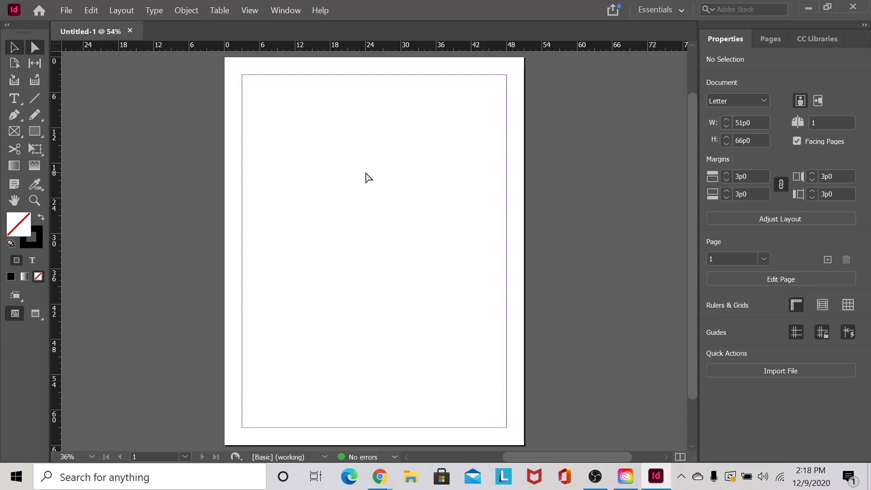
Draw two near-vertical lines about 24p7 long and a horizontal line about 11p1 long connecting their upper ends.
{"action": "left_click", "coordinate": [37, 94]}
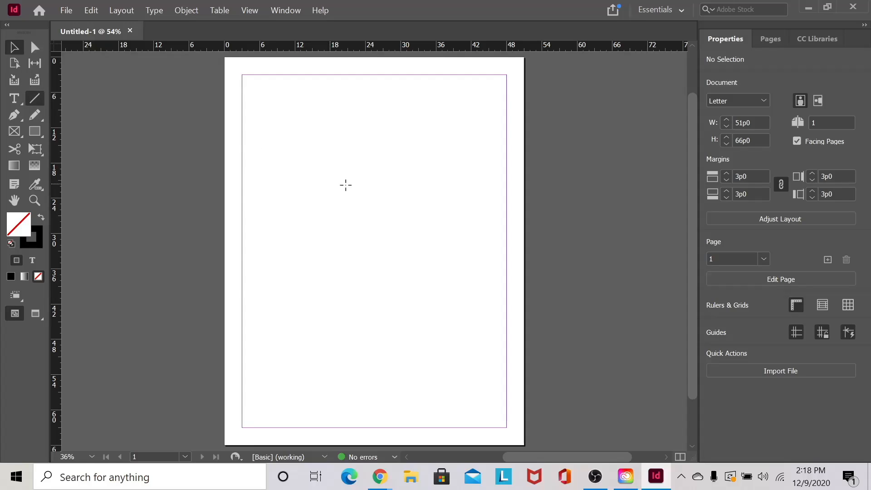
{"action": "left_click_drag", "start_coordinate": [357, 142], "coordinate": [355, 286]}
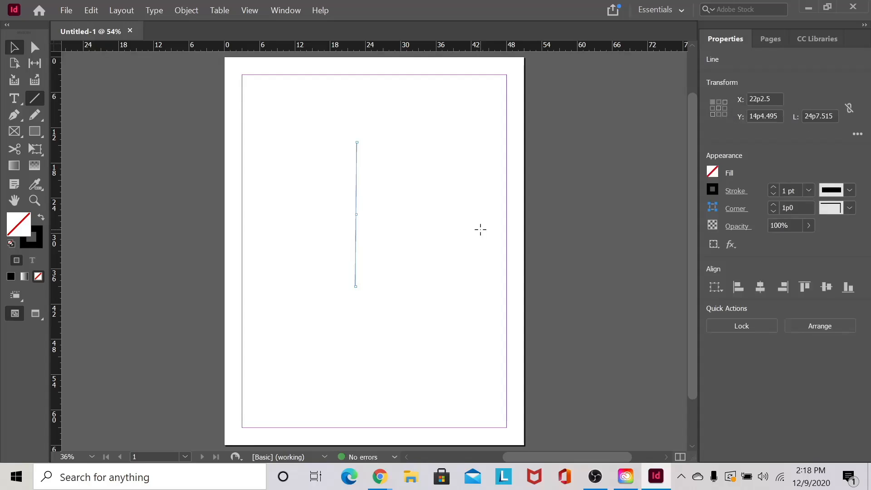
{"action": "left_click_drag", "start_coordinate": [422, 147], "coordinate": [421, 294]}
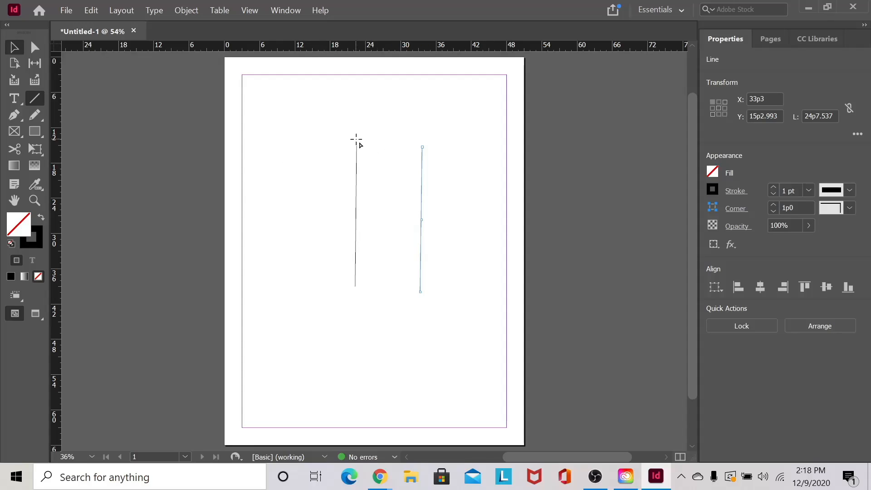
{"action": "left_click_drag", "start_coordinate": [356, 146], "coordinate": [422, 147]}
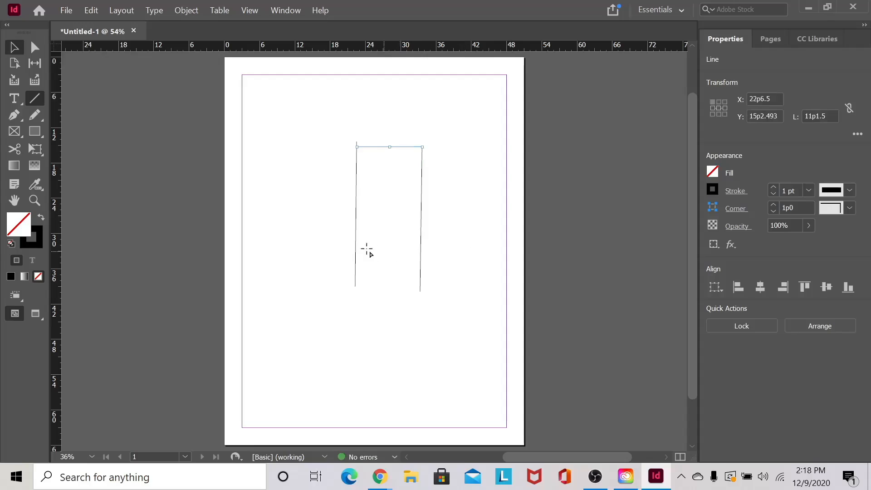
{"action": "left_click", "coordinate": [319, 231]}
Use Direct Selection to move the second vertical line and the horizontal line separately, pulling them away from the connected shape.
{"action": "left_click", "coordinate": [34, 49]}
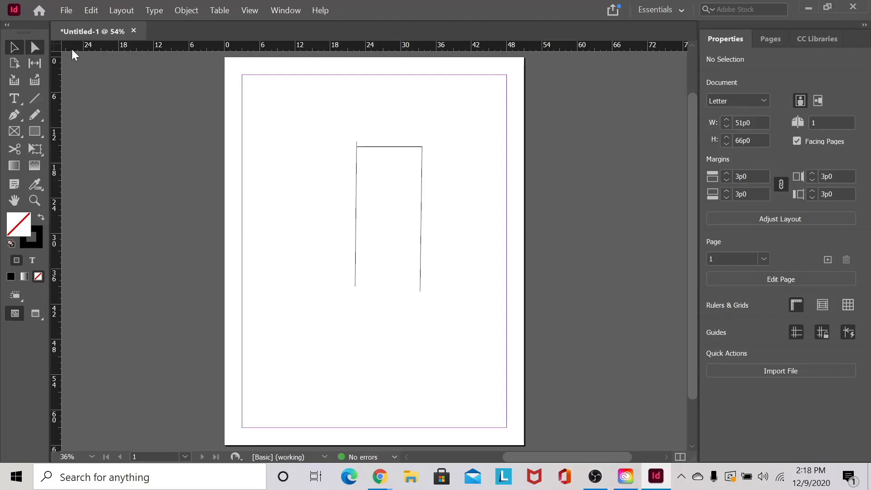
{"action": "left_click_drag", "start_coordinate": [422, 200], "coordinate": [440, 201]}
{"action": "left_click", "coordinate": [438, 152]}
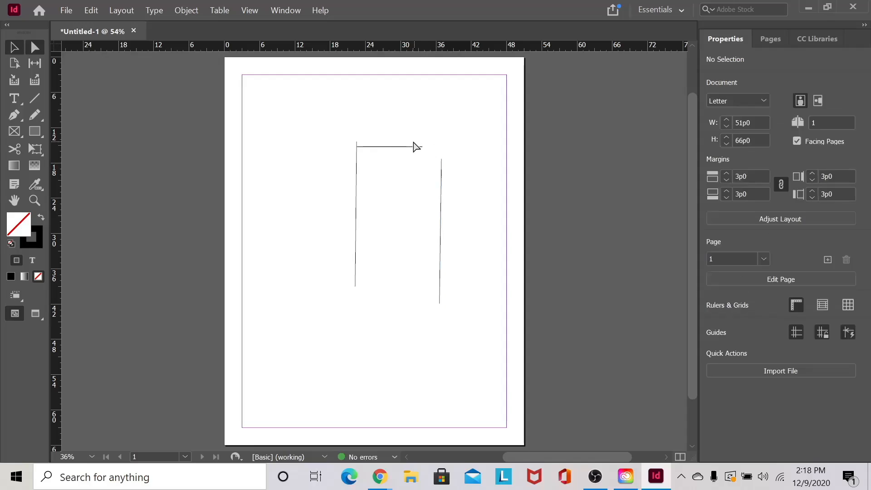
{"action": "mouse_move", "coordinate": [420, 147]}
{"action": "left_mouse_down"}
{"action": "mouse_move", "coordinate": [459, 154]}
{"action": "mouse_move", "coordinate": [456, 137]}
{"action": "mouse_move", "coordinate": [418, 150]}
{"action": "left_mouse_up"}
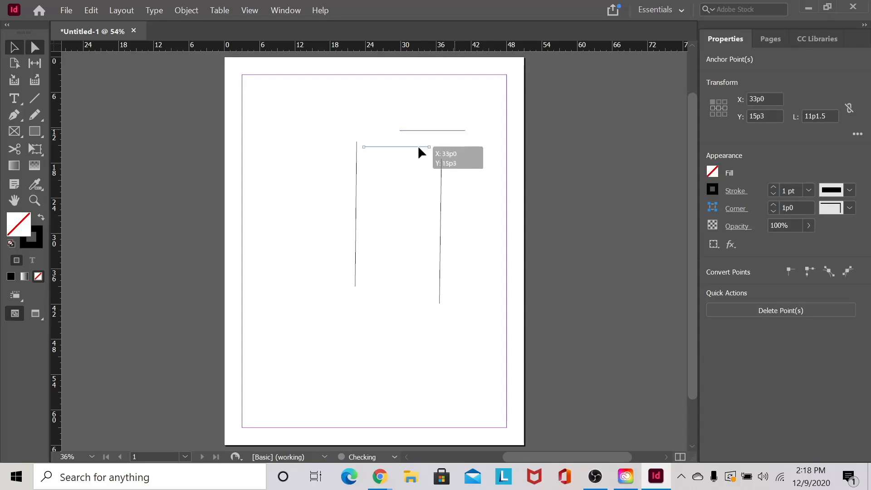
{"action": "left_click", "coordinate": [470, 181]}
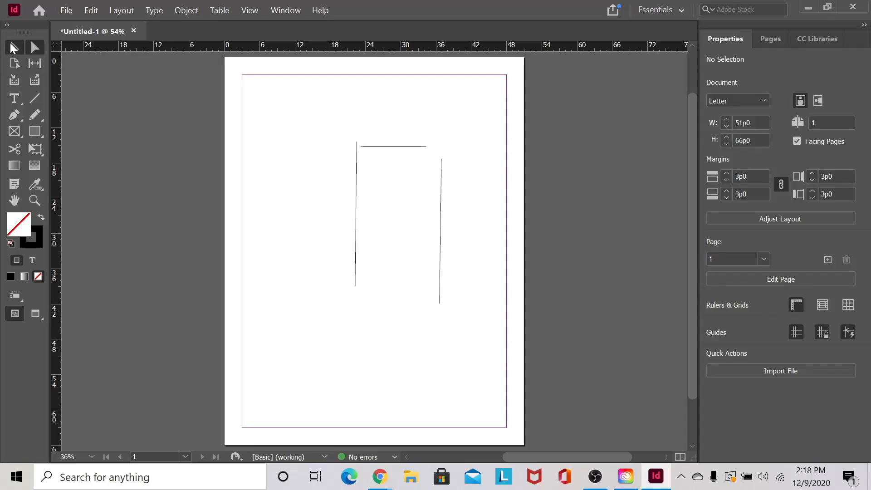
Select all three lines, try moving them together as one selection, and delete them from the page.
{"action": "left_click", "coordinate": [13, 47]}
{"action": "left_click_drag", "start_coordinate": [348, 115], "coordinate": [474, 331]}
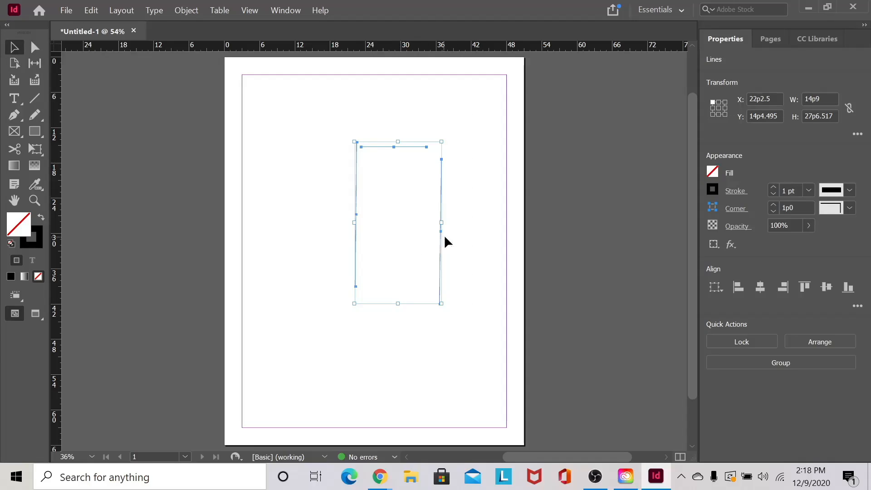
{"action": "left_click_drag", "start_coordinate": [439, 236], "coordinate": [446, 295]}
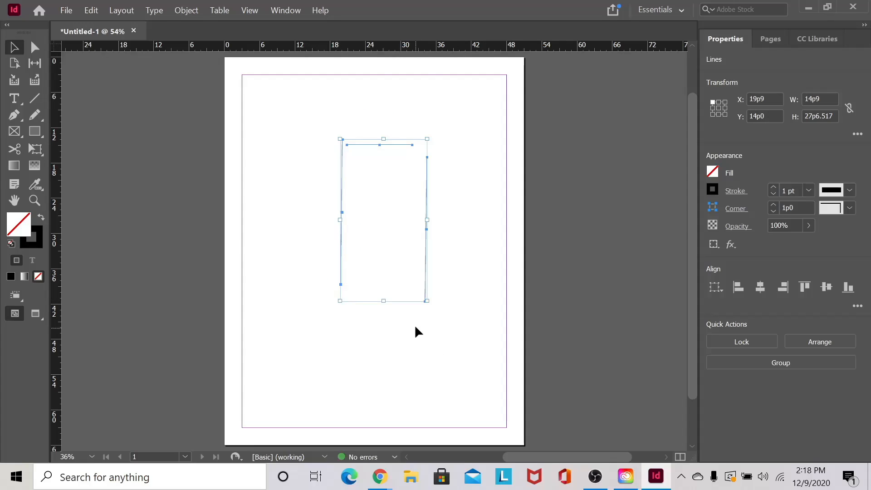
{"action": "key", "text": "ctrl+z"}
{"action": "key", "text": "ctrl+z"}
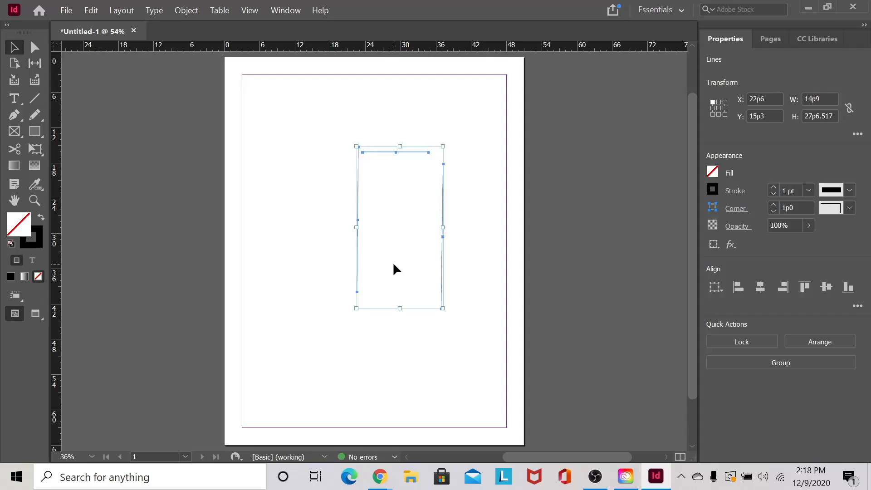
{"action": "key", "text": "Delete"}
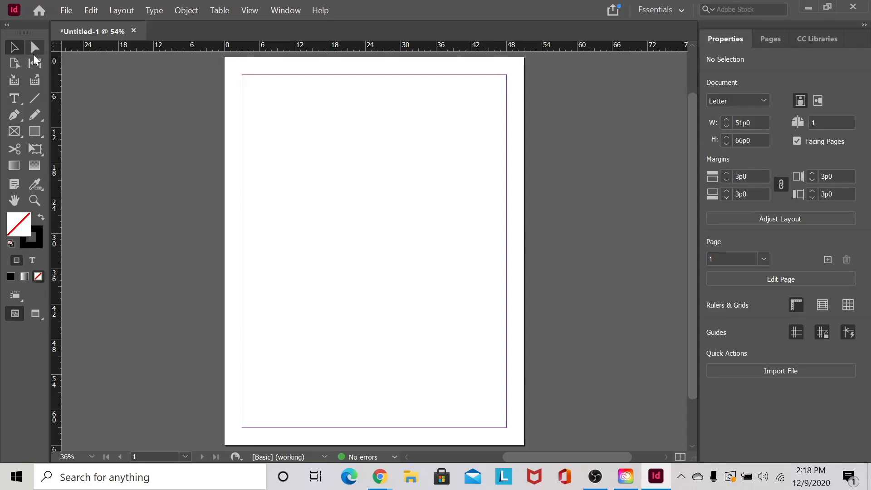
Draw a horizontal line about 28p9 long across the upper part of the page and deselect it.
{"action": "left_click", "coordinate": [27, 98]}
{"action": "left_click_drag", "start_coordinate": [290, 159], "coordinate": [460, 159]}
{"action": "left_click", "coordinate": [444, 271]}
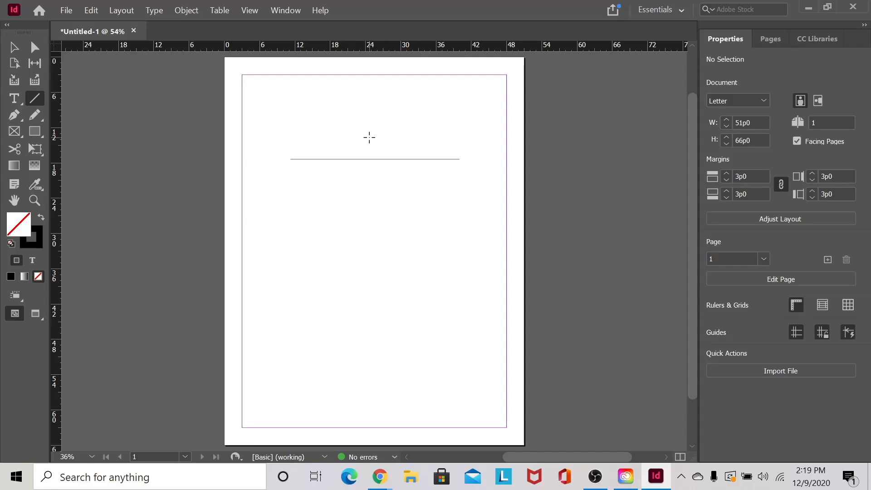
Create a text frame about 28p9 wide and 5p10 high just above the horizontal line and start text entry in it.
{"action": "left_click", "coordinate": [15, 98]}
{"action": "left_click_drag", "start_coordinate": [290, 120], "coordinate": [459, 154]}
{"action": "left_click", "coordinate": [355, 130]}
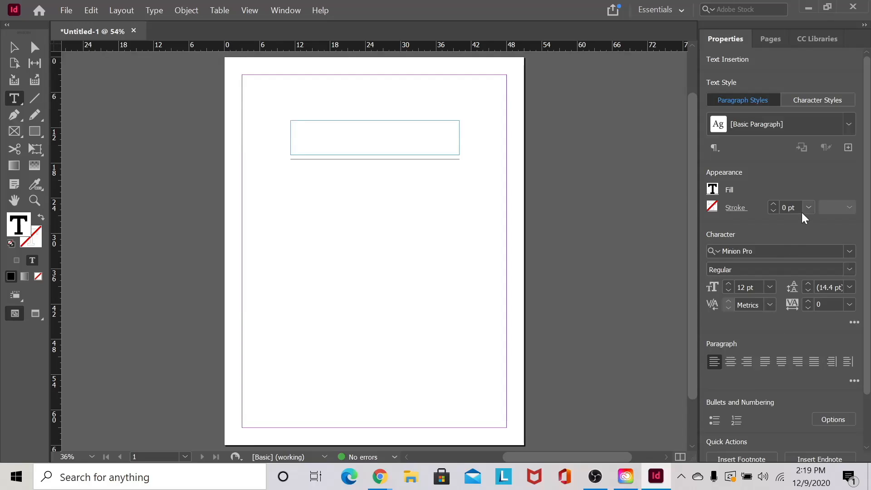
Set the text stroke to 16 pt and the font size to 20 pt for the empty text frame.
{"action": "double_click", "coordinate": [773, 204]}
{"action": "left_click", "coordinate": [772, 205]}
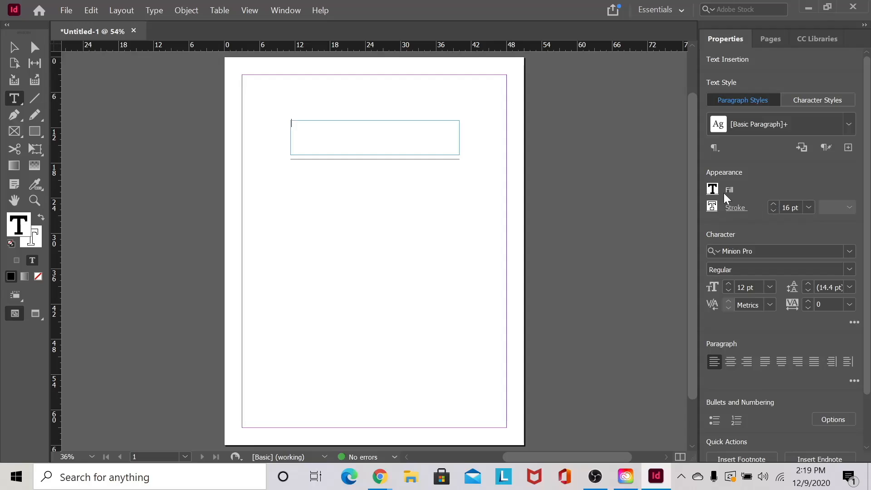
{"action": "left_click", "coordinate": [728, 284]}
{"action": "left_click", "coordinate": [728, 284]}
{"action": "left_click", "coordinate": [728, 284]}
{"action": "left_click", "coordinate": [728, 284]}
{"action": "left_click", "coordinate": [728, 284]}
{"action": "left_click", "coordinate": [728, 284]}
{"action": "left_click", "coordinate": [728, 284]}
{"action": "left_click", "coordinate": [728, 284]}
Test the formatting with the word "The", erase it, and reset the text stroke to 0 pt.
{"action": "type", "text": "The"}
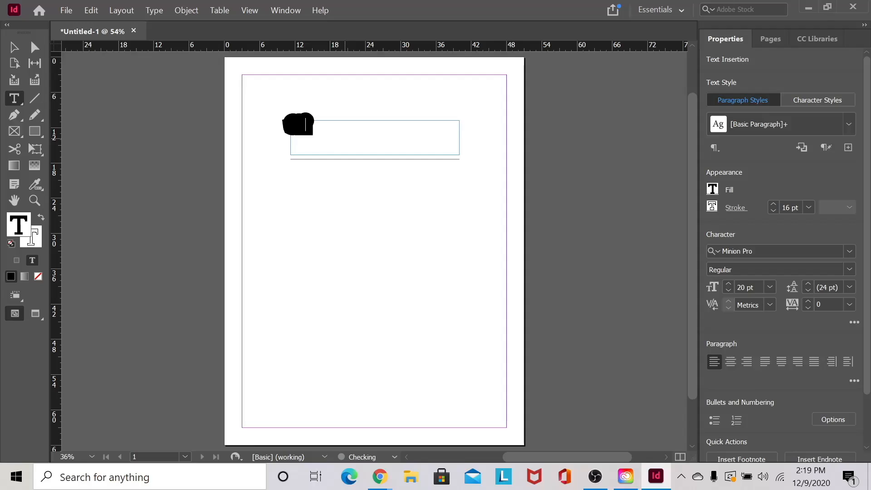
{"action": "key", "text": "BackSpace"}
{"action": "key", "text": "BackSpace"}
{"action": "key", "text": "BackSpace"}
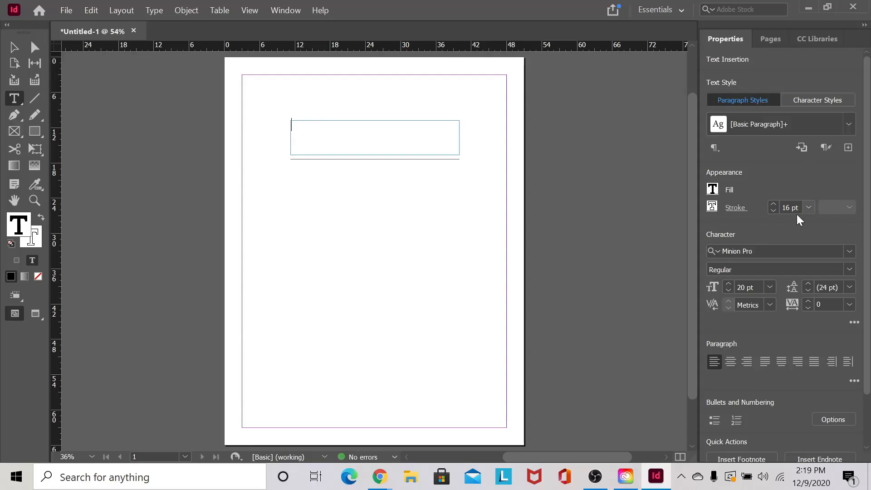
{"action": "left_click", "coordinate": [772, 211]}
{"action": "left_click", "coordinate": [772, 210]}
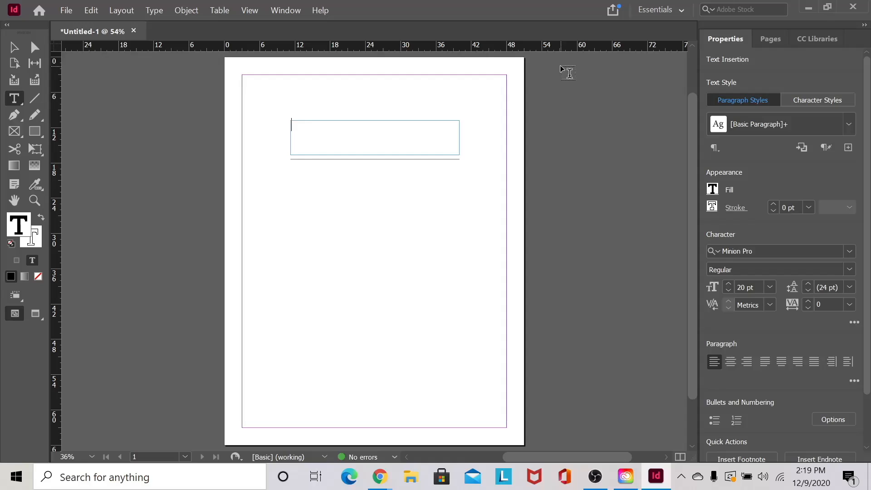
Enter the title "SoftwareForNoobs" in the text frame and deselect the frame.
{"action": "type", "text": "SoftwareFo"}
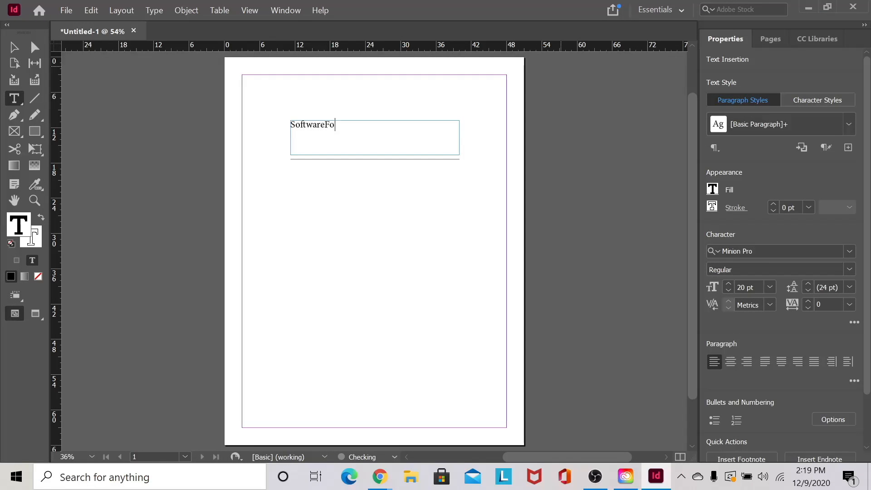
{"action": "type", "text": "rNoobs"}
{"action": "left_click", "coordinate": [375, 181]}
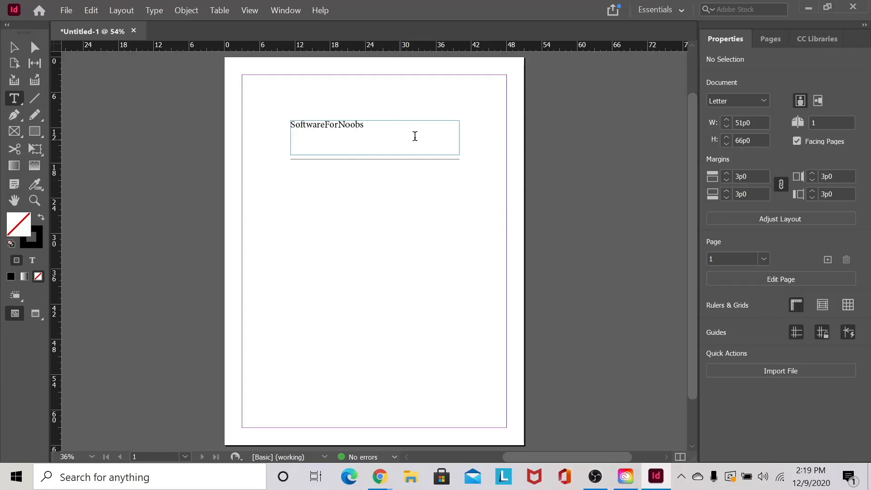
{"action": "left_click", "coordinate": [398, 126]}
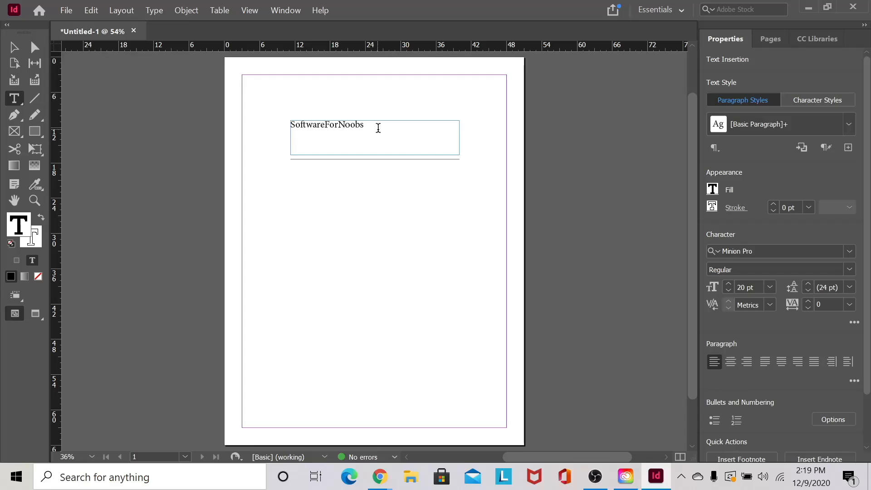
{"action": "left_click", "coordinate": [14, 50]}
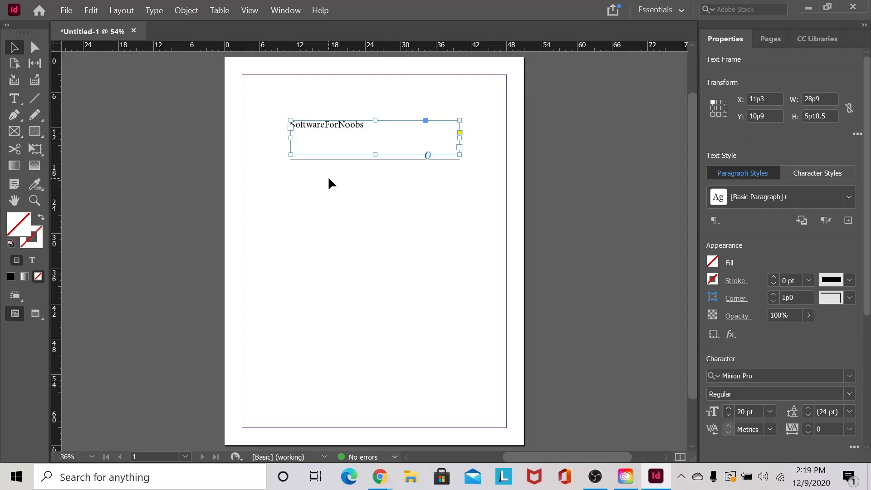
{"action": "left_click", "coordinate": [356, 171]}
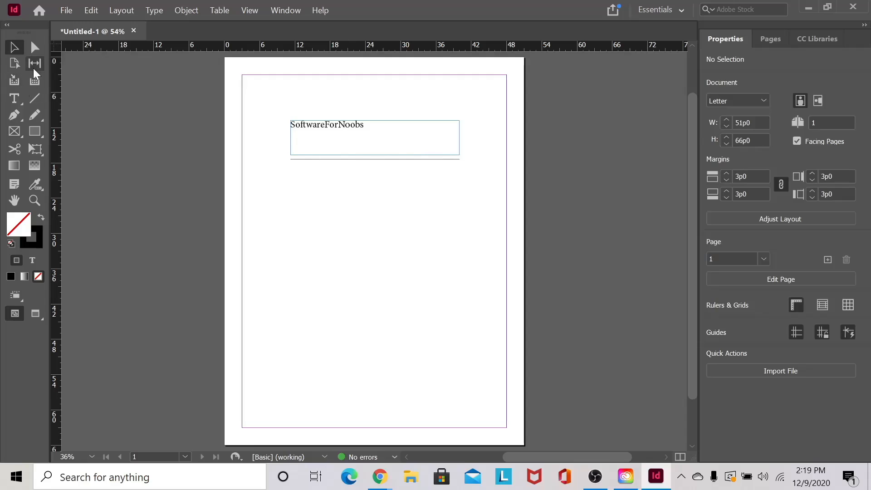
{"action": "left_click", "coordinate": [35, 47]}
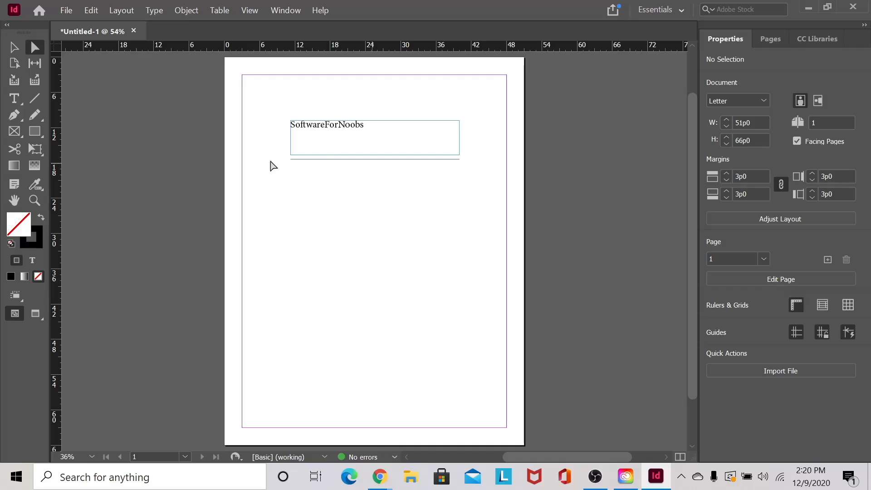
{"action": "left_click", "coordinate": [14, 47]}
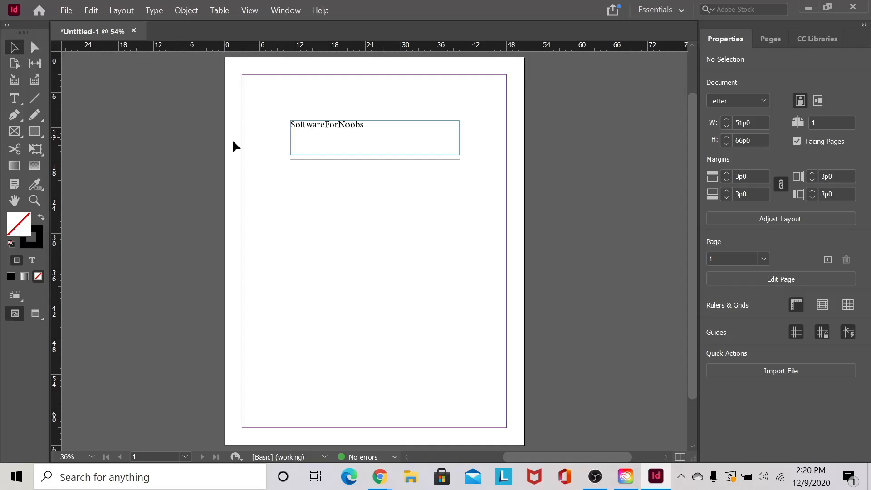
Use Direct Selection to move only the line below the title to the page's lower area, and undo that move.
{"action": "left_click", "coordinate": [377, 160]}
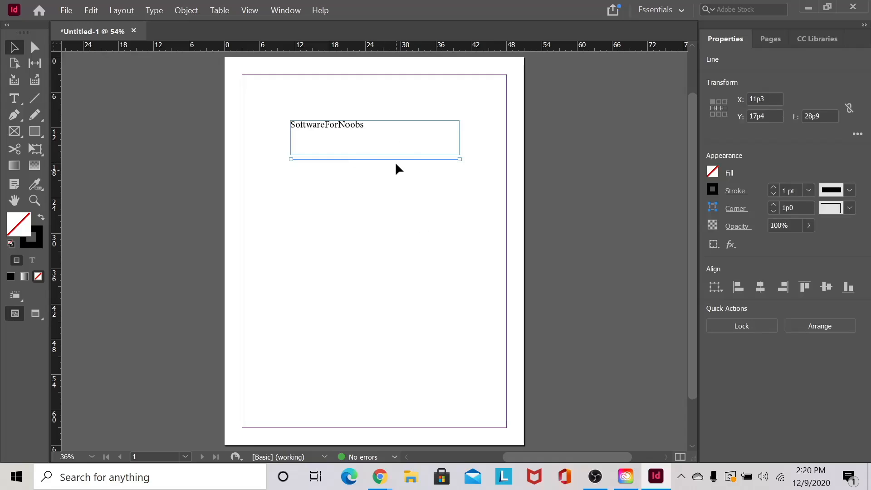
{"action": "left_click", "coordinate": [36, 47]}
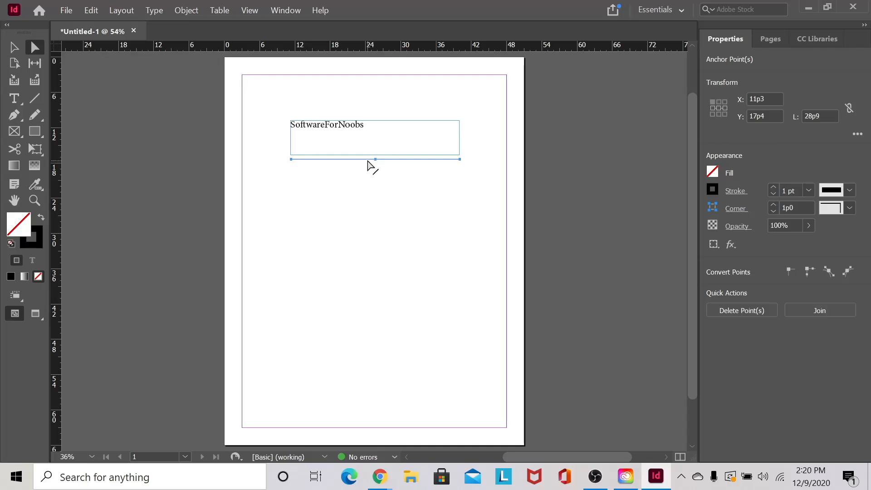
{"action": "left_click_drag", "start_coordinate": [368, 166], "coordinate": [370, 377]}
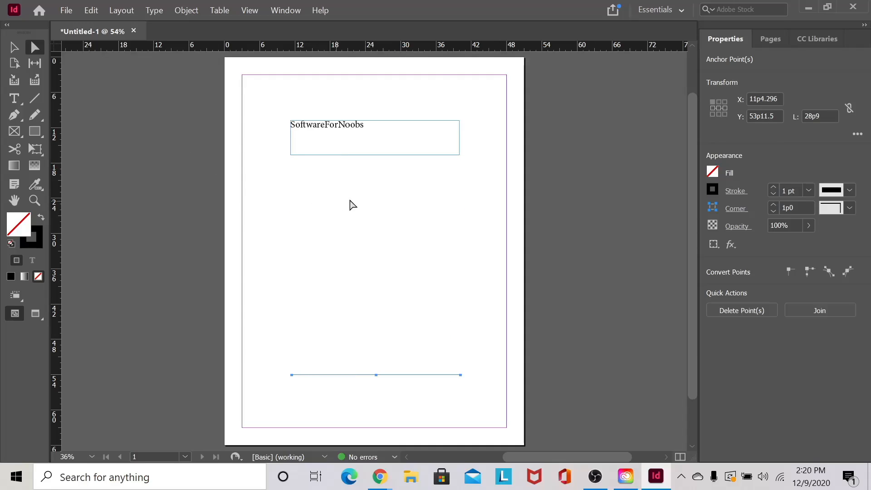
{"action": "key", "text": "ctrl+z"}
Select the title frame and the line beneath it together, and move both to the lower part of the page.
{"action": "left_click", "coordinate": [14, 48]}
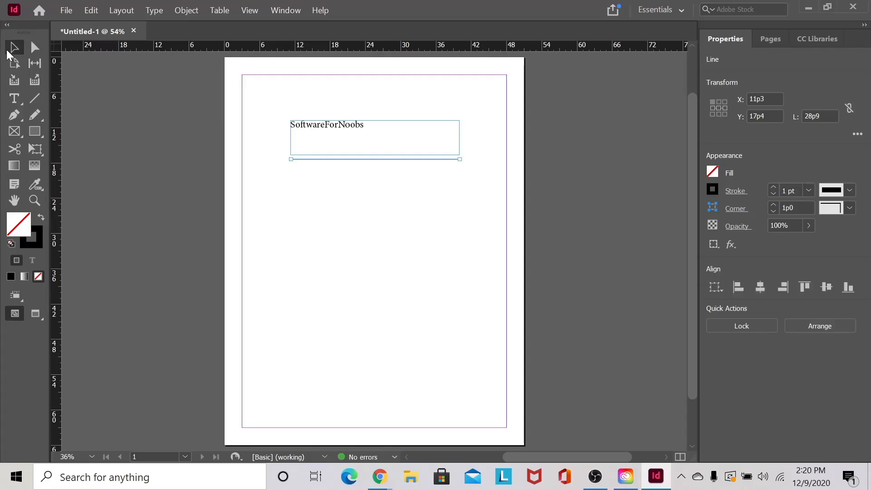
{"action": "left_click_drag", "start_coordinate": [275, 98], "coordinate": [489, 209]}
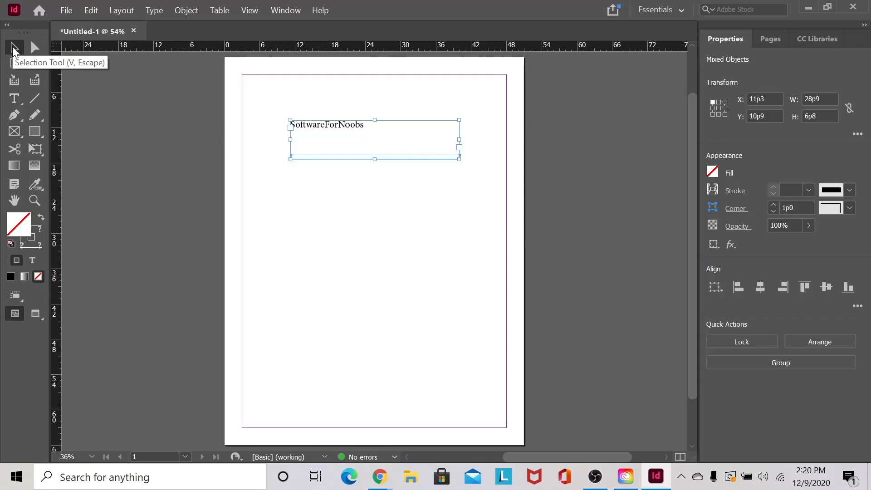
{"action": "left_click_drag", "start_coordinate": [380, 138], "coordinate": [382, 375]}
{"action": "left_click", "coordinate": [401, 256]}
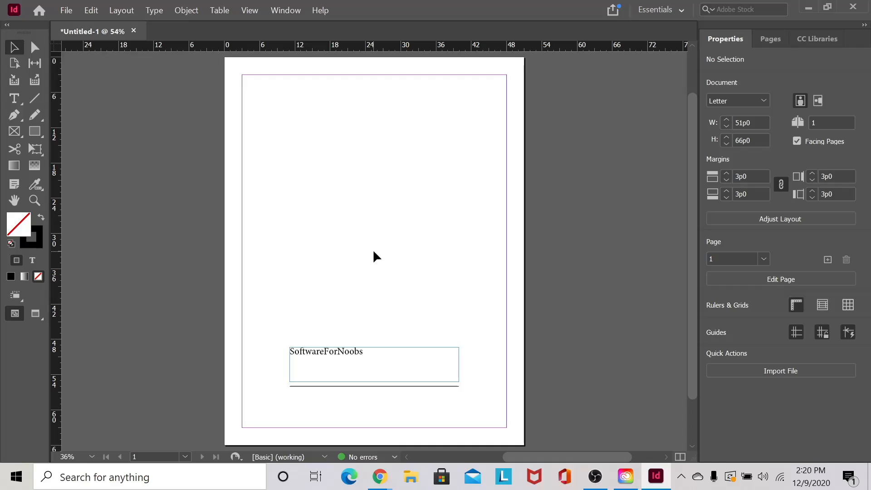
Draw a Pen tool path in the page's upper area with a nearly horizontal segment about 22p6 long and a curve sweeping back below it.
{"action": "left_click", "coordinate": [14, 116]}
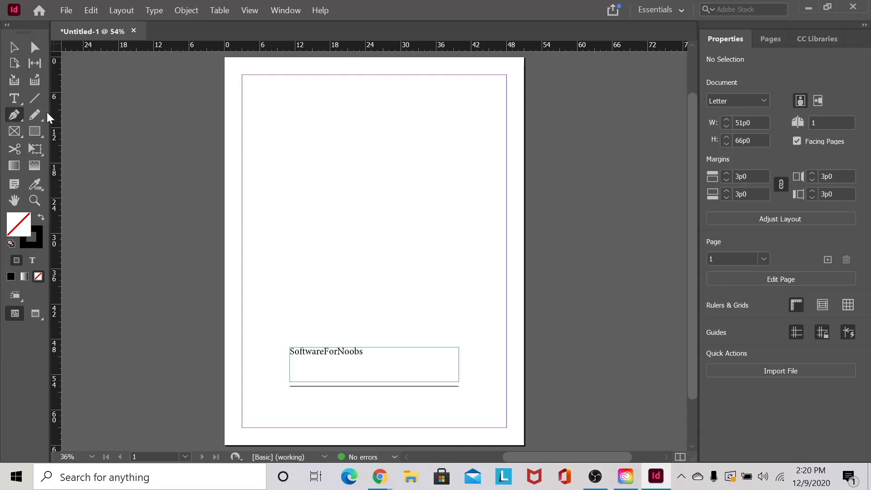
{"action": "left_click", "coordinate": [297, 136]}
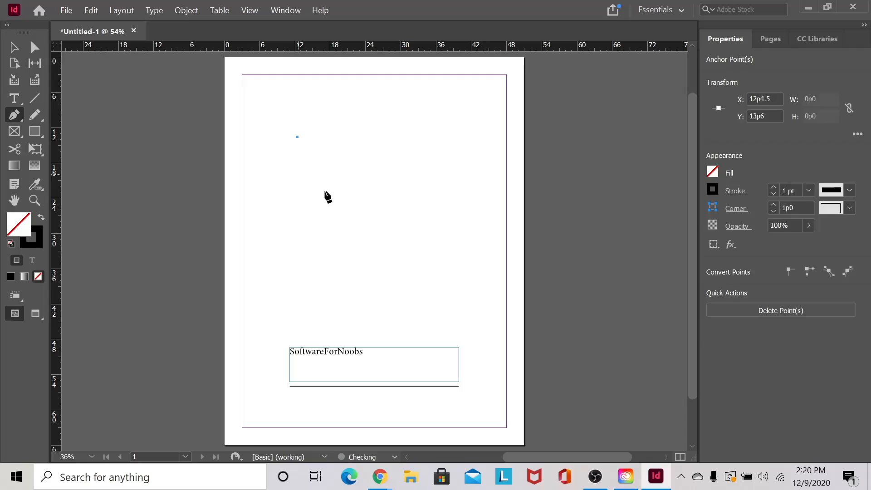
{"action": "left_click", "coordinate": [430, 142]}
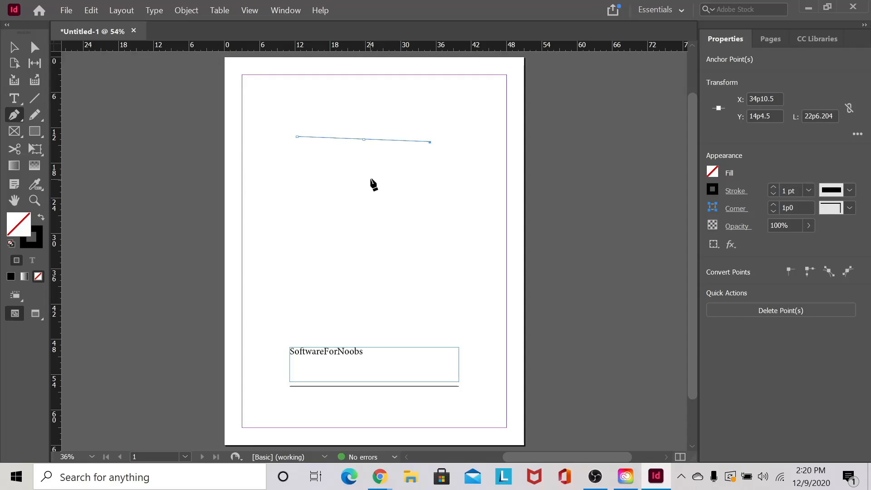
{"action": "left_click", "coordinate": [363, 140]}
{"action": "left_click_drag", "start_coordinate": [293, 178], "coordinate": [303, 111]}
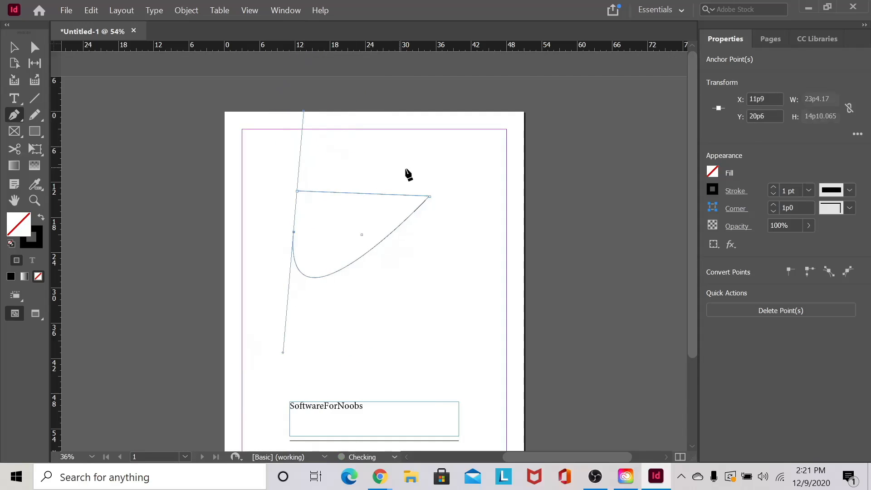
Continue the Pen tool path with a curve arching over the shape, a long segment down, and a segment sweeping back above the title frame.
{"action": "left_click_drag", "start_coordinate": [408, 167], "coordinate": [429, 201]}
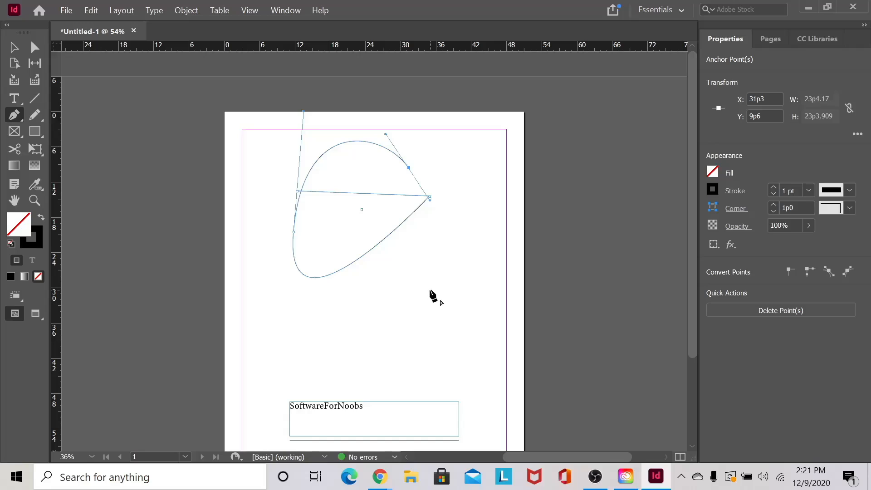
{"action": "left_click", "coordinate": [452, 319]}
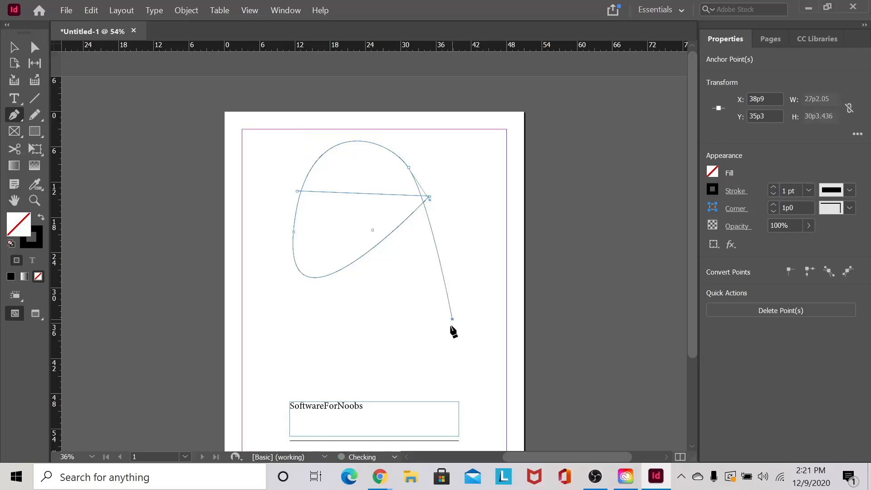
{"action": "left_click", "coordinate": [298, 353]}
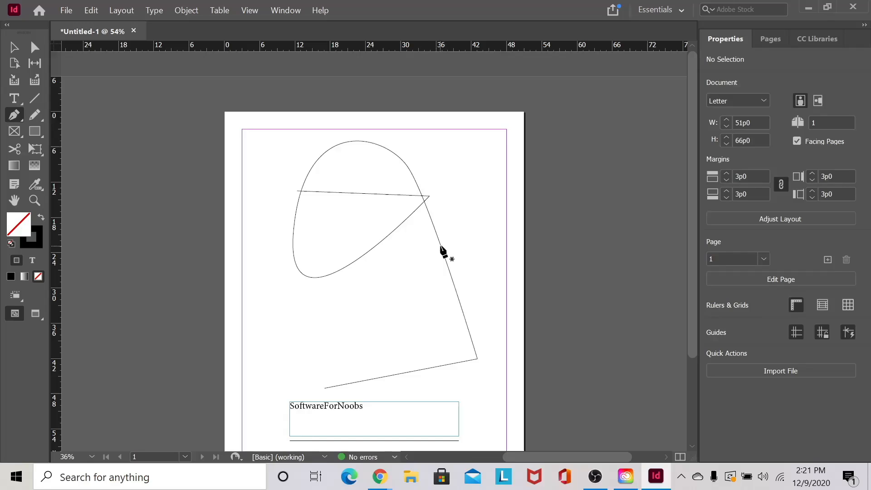
Select the entire Pen tool path above the title frame and delete it.
{"action": "left_click", "coordinate": [441, 247]}
{"action": "left_click", "coordinate": [439, 276], "text": "ctrl"}
{"action": "left_click", "coordinate": [13, 47]}
{"action": "left_click", "coordinate": [396, 226]}
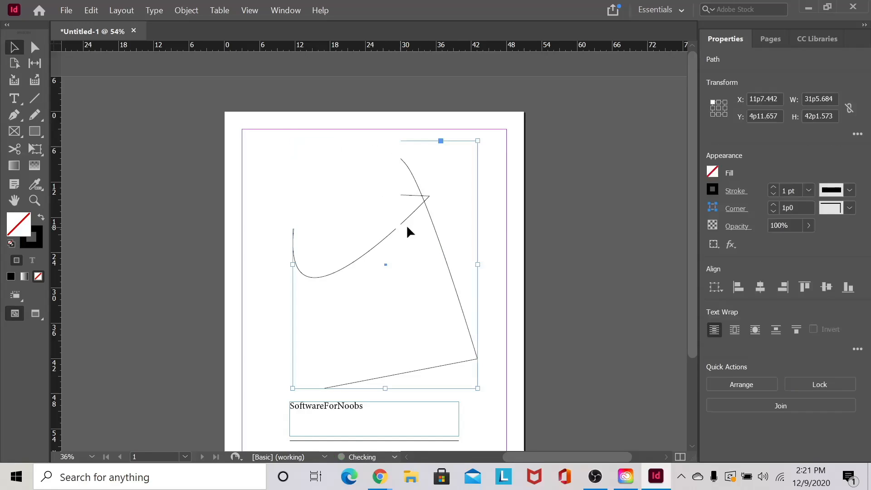
{"action": "key", "text": "Delete"}
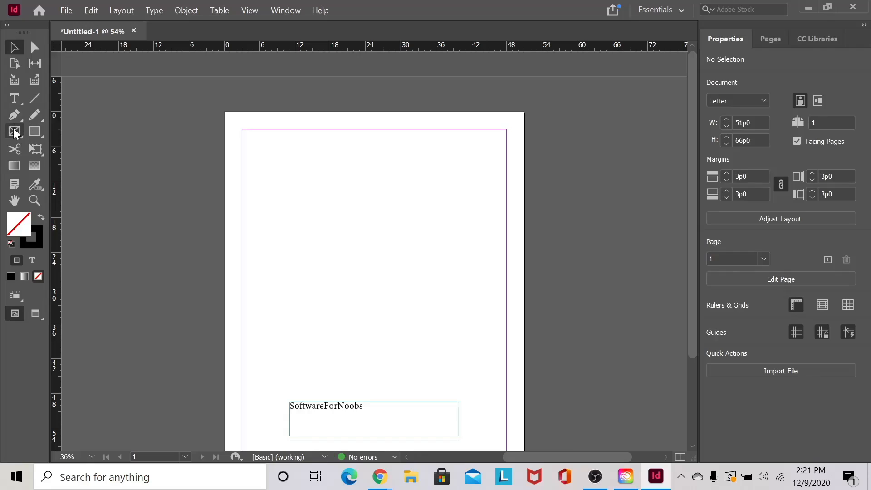
{"action": "left_click", "coordinate": [37, 129]}
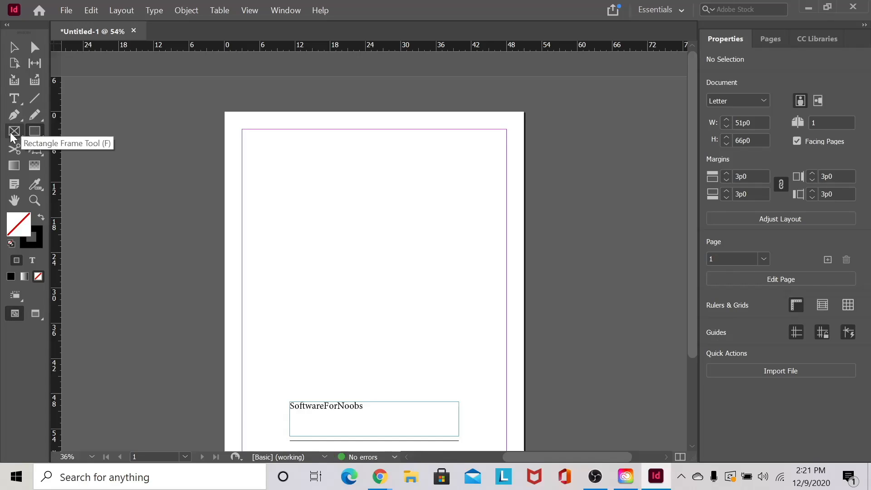
{"action": "right_click", "coordinate": [34, 136]}
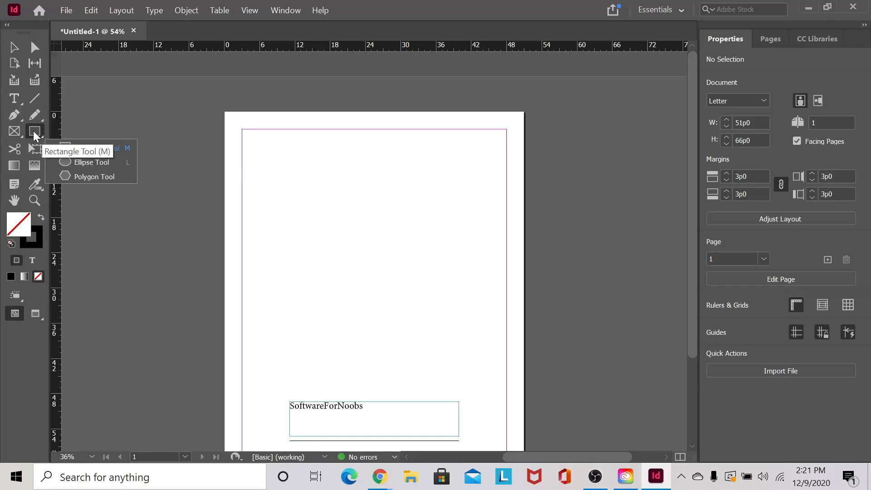
{"action": "left_click", "coordinate": [86, 148]}
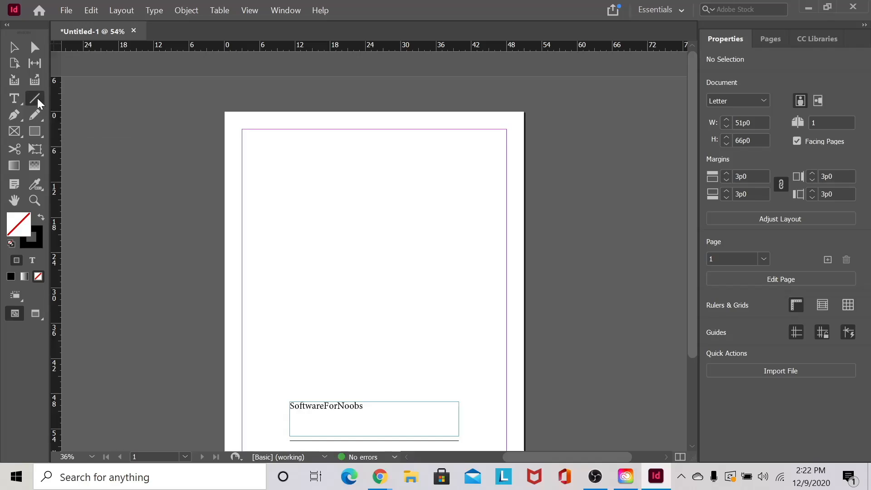
Draw four separate straight lines forming a rectangle about 29p10 wide and 16p0 high in the page's upper half.
{"action": "left_click_drag", "start_coordinate": [283, 191], "coordinate": [458, 192]}
{"action": "left_click", "coordinate": [461, 271]}
{"action": "left_click_drag", "start_coordinate": [459, 286], "coordinate": [460, 191]}
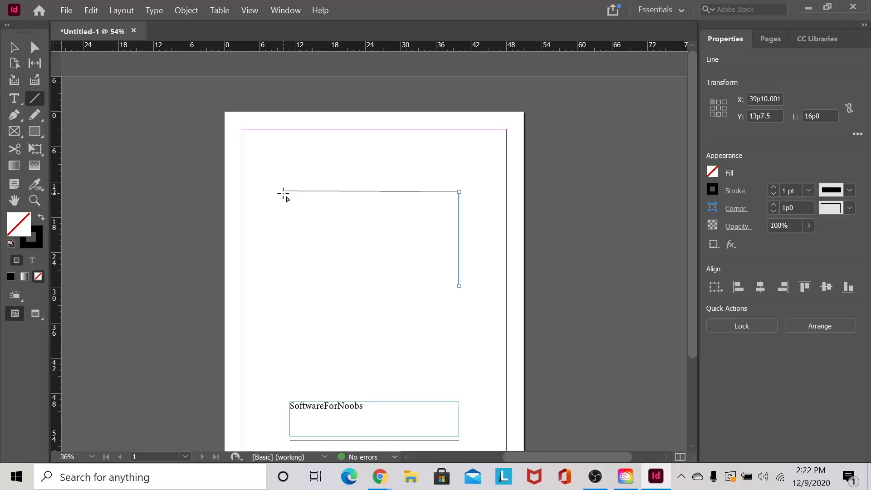
{"action": "left_click_drag", "start_coordinate": [282, 192], "coordinate": [284, 285]}
{"action": "left_click_drag", "start_coordinate": [284, 286], "coordinate": [460, 285]}
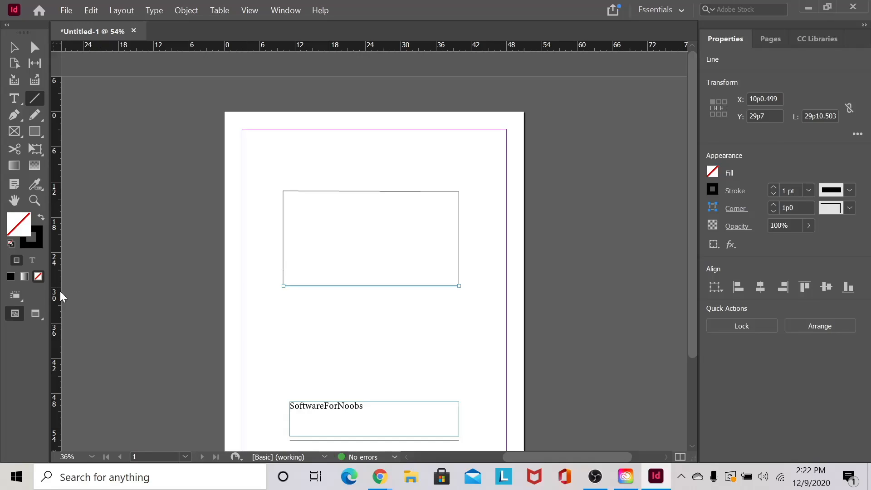
Place a vertical ruler guide slightly right of the page's centre and a horizontal guide along the line rectangle's bottom edge.
{"action": "left_click_drag", "start_coordinate": [62, 297], "coordinate": [395, 292]}
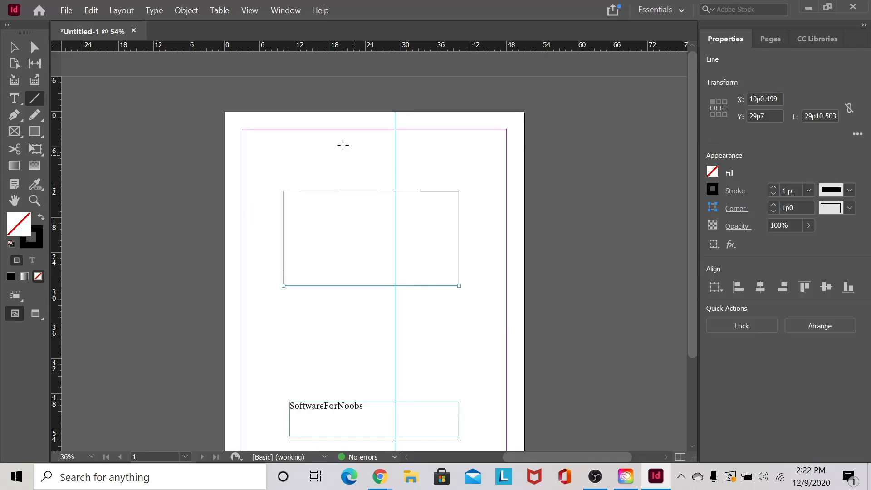
{"action": "left_click_drag", "start_coordinate": [330, 51], "coordinate": [383, 287]}
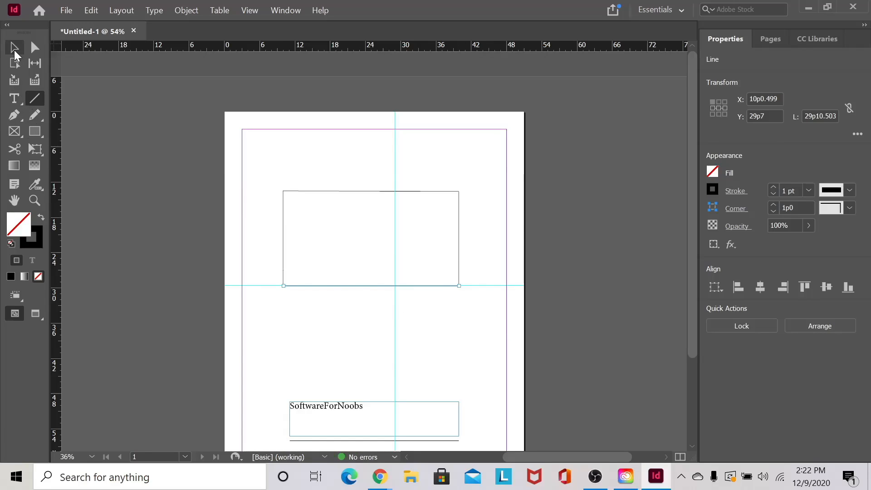
Select all four lines forming the rectangle and delete them, keeping the guides.
{"action": "left_click", "coordinate": [35, 48]}
{"action": "left_click", "coordinate": [283, 252]}
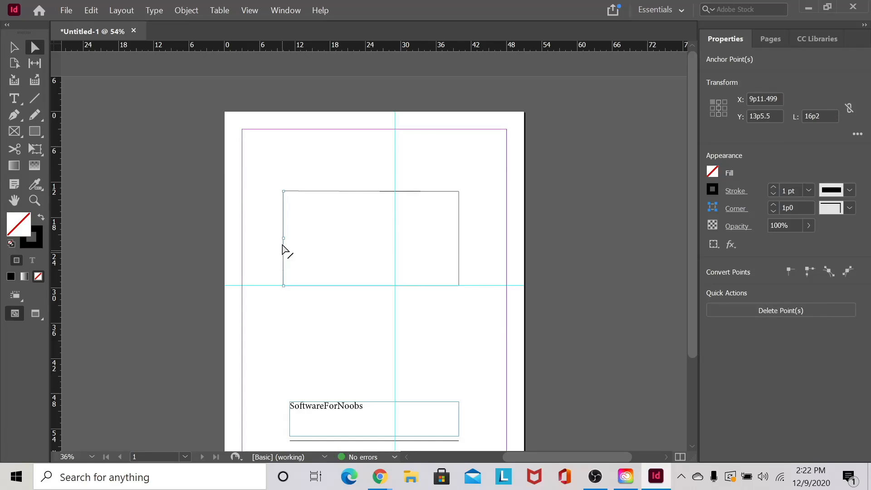
{"action": "key", "text": "v"}
{"action": "left_click", "coordinate": [406, 194]}
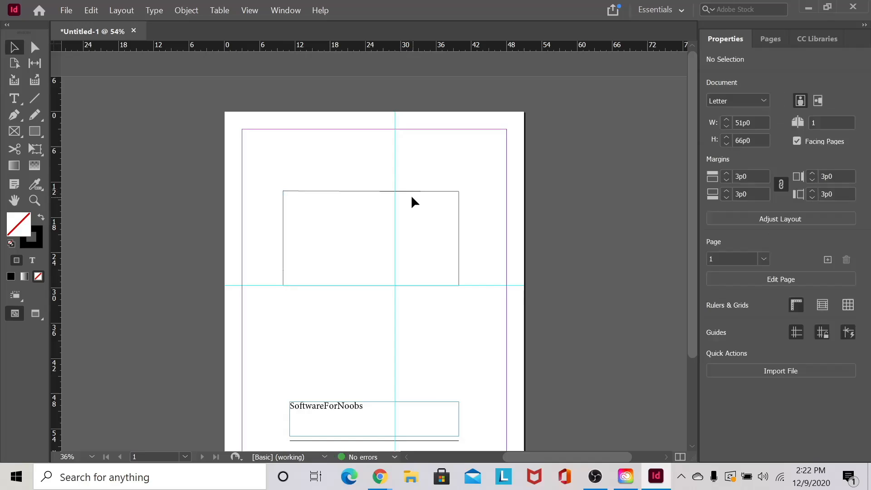
{"action": "left_click_drag", "start_coordinate": [483, 183], "coordinate": [247, 301]}
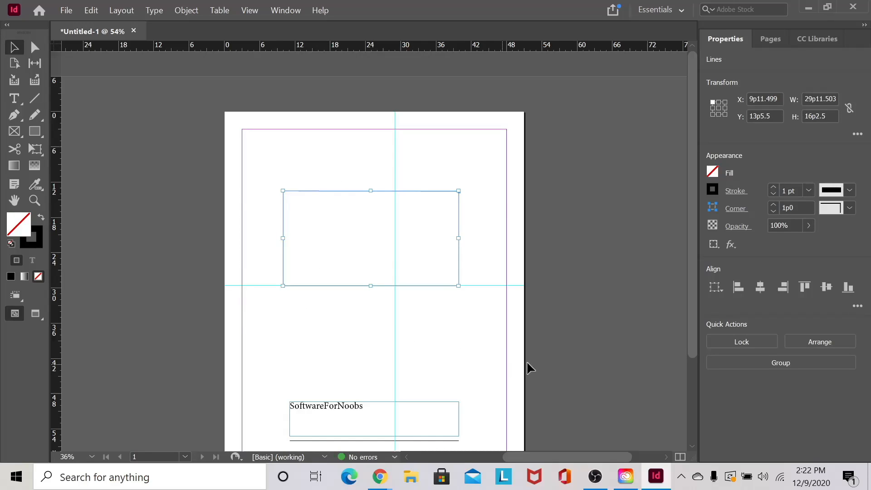
{"action": "key", "text": "Delete"}
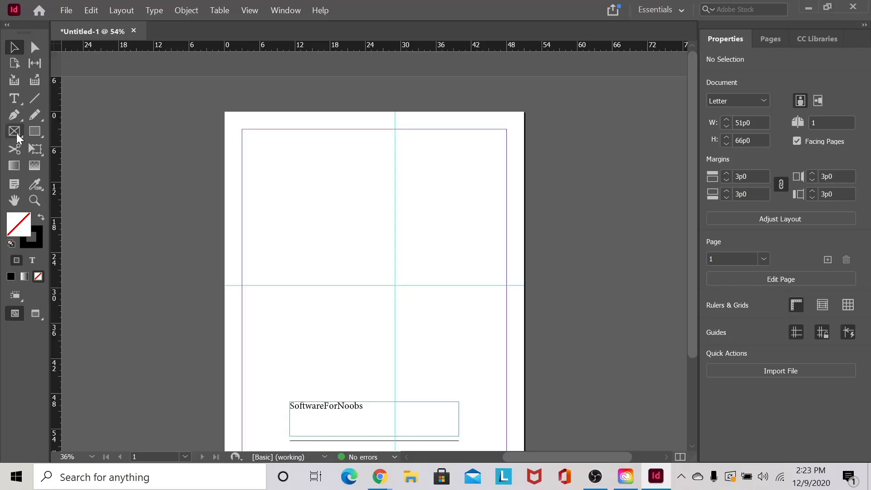
Draw an ellipse about 16p3 wide and 16p6 high, starting at the guide intersection and extending down to the right.
{"action": "left_click", "coordinate": [42, 129]}
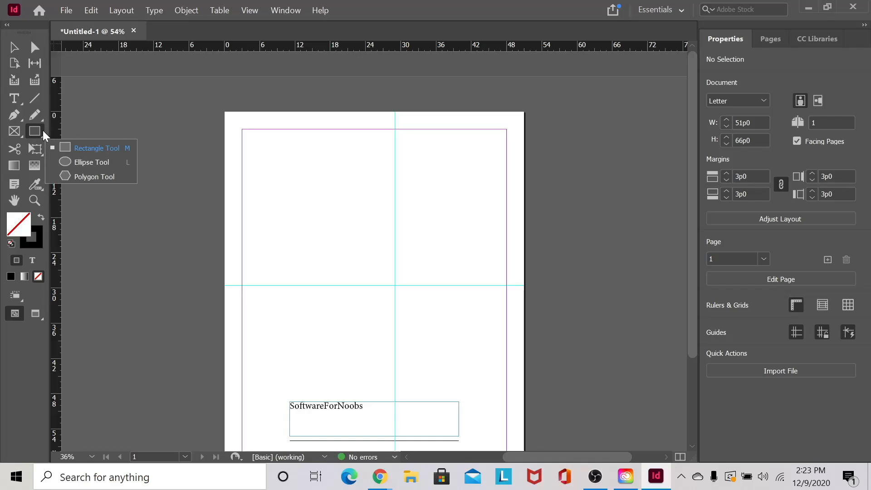
{"action": "left_click", "coordinate": [14, 131]}
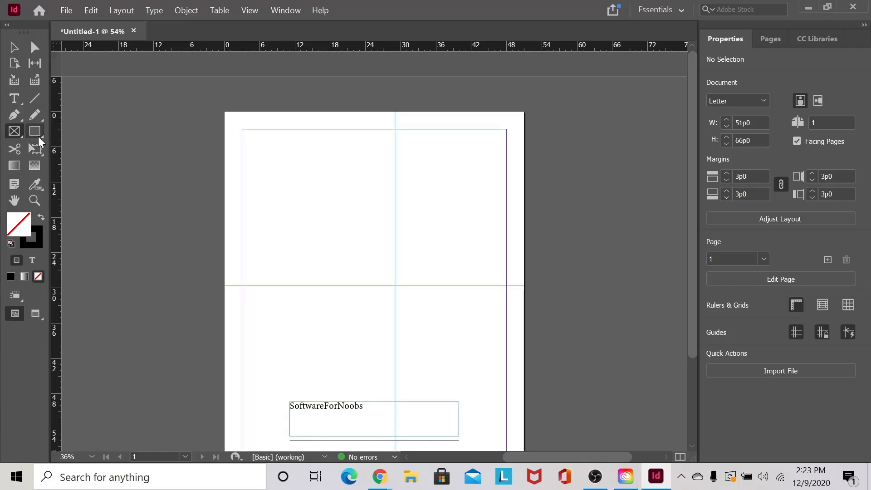
{"action": "left_click", "coordinate": [39, 136]}
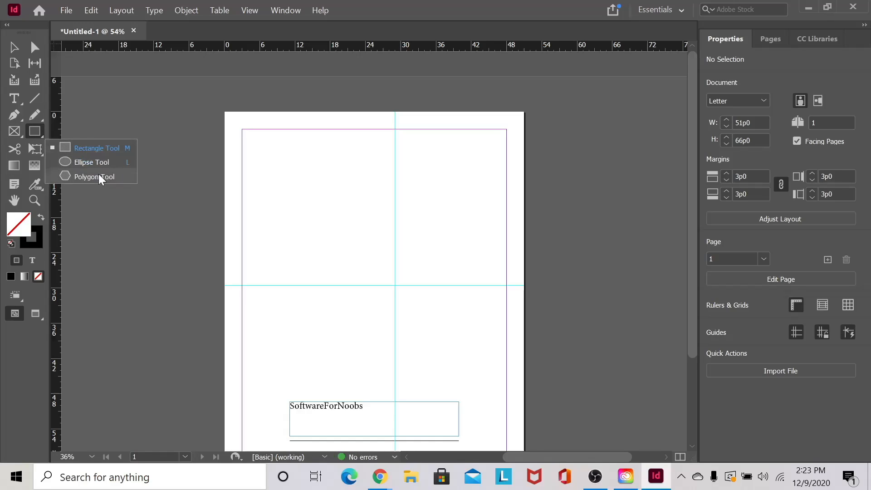
{"action": "left_click", "coordinate": [97, 161]}
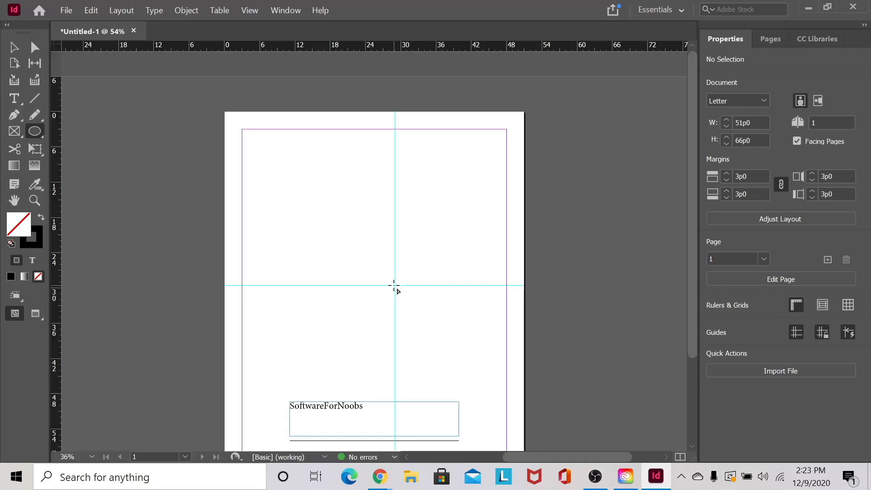
{"action": "left_click_drag", "start_coordinate": [395, 285], "coordinate": [489, 383]}
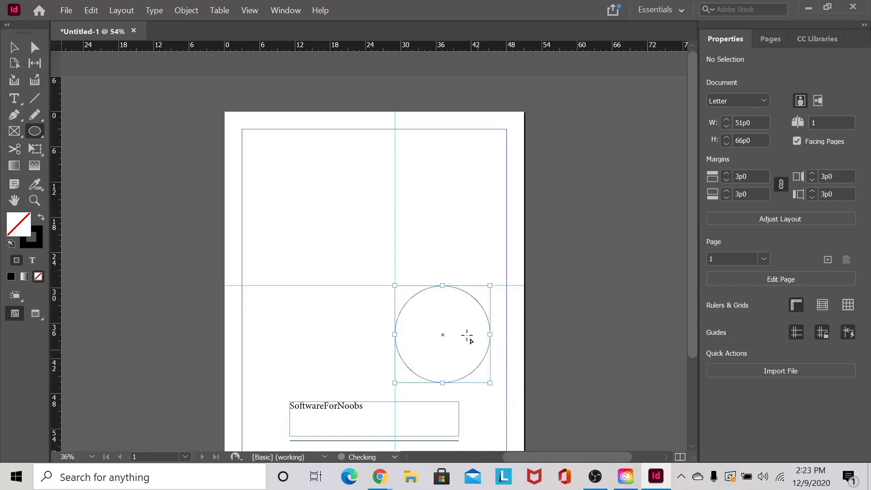
Add a second ellipse near the guide intersection with a width of 16p3 and a height of 16p6, and deselect it.
{"action": "left_click", "coordinate": [399, 286]}
{"action": "left_click", "coordinate": [510, 222]}
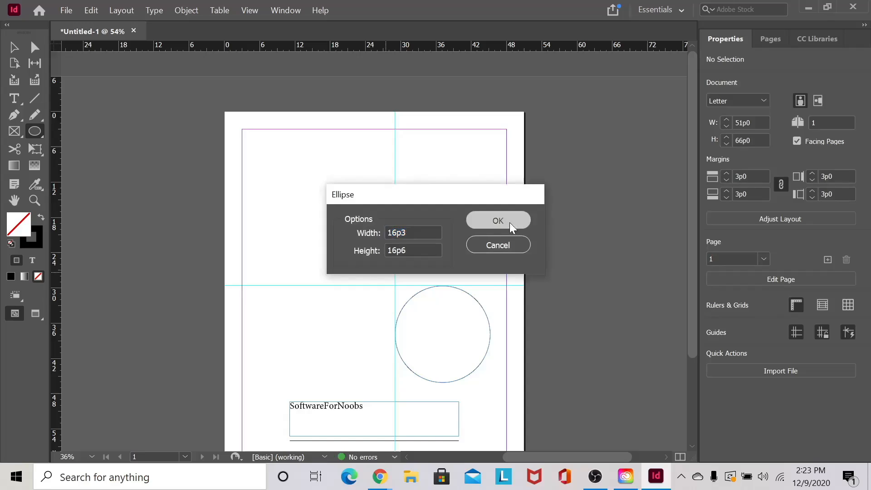
{"action": "left_click", "coordinate": [20, 53]}
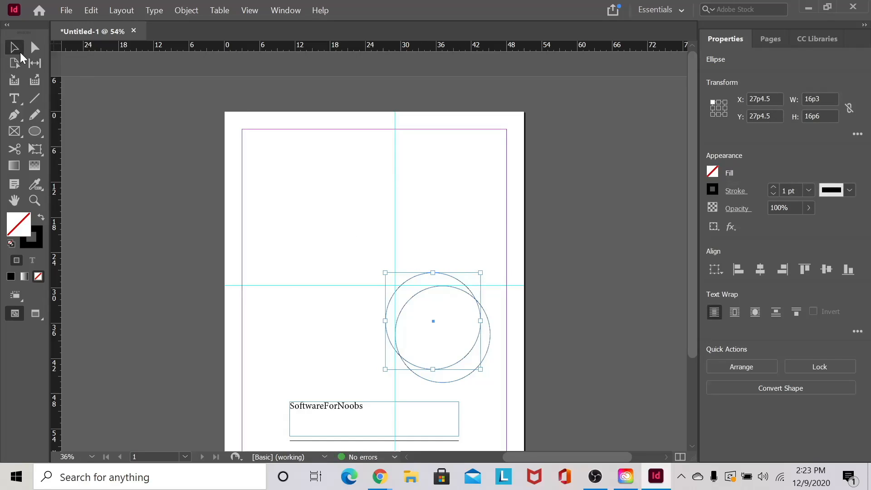
{"action": "left_click_drag", "start_coordinate": [412, 307], "coordinate": [410, 305]}
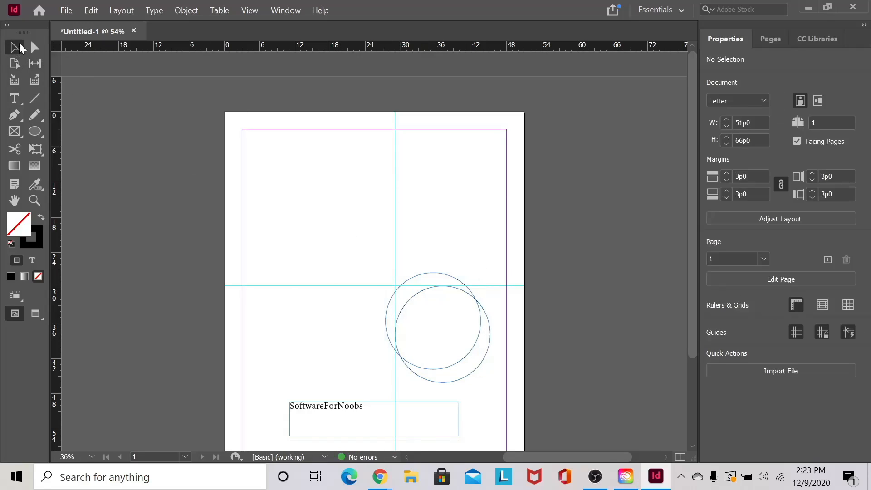
Try reshaping the second ellipse's lower-right arc inward with Direct Selection, and undo the change.
{"action": "left_click", "coordinate": [36, 50]}
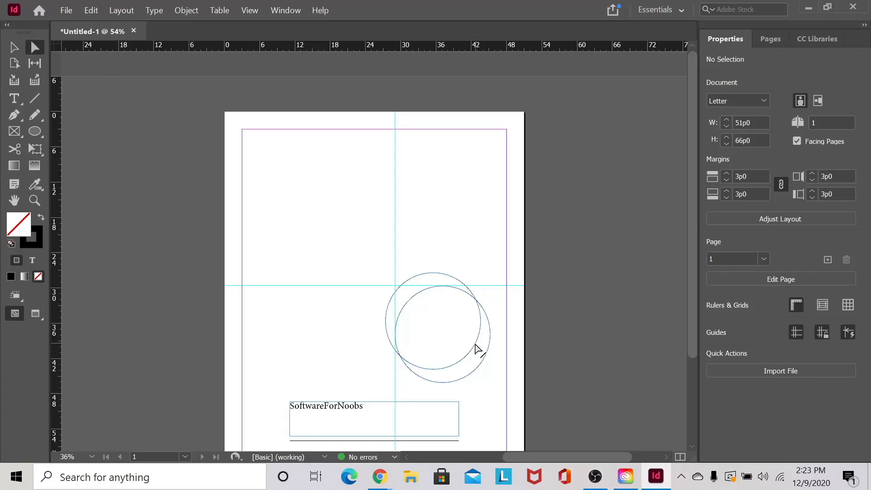
{"action": "left_click_drag", "start_coordinate": [475, 345], "coordinate": [467, 338]}
{"action": "left_click", "coordinate": [483, 348]}
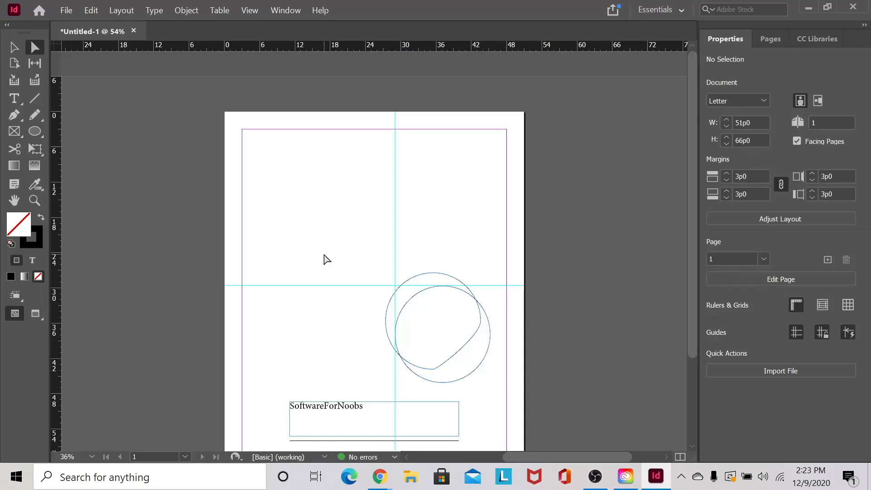
{"action": "key", "text": "ctrl+z"}
Move the second ellipse into the upper-left quadrant so it touches both guides, and deselect it.
{"action": "left_click", "coordinate": [19, 51]}
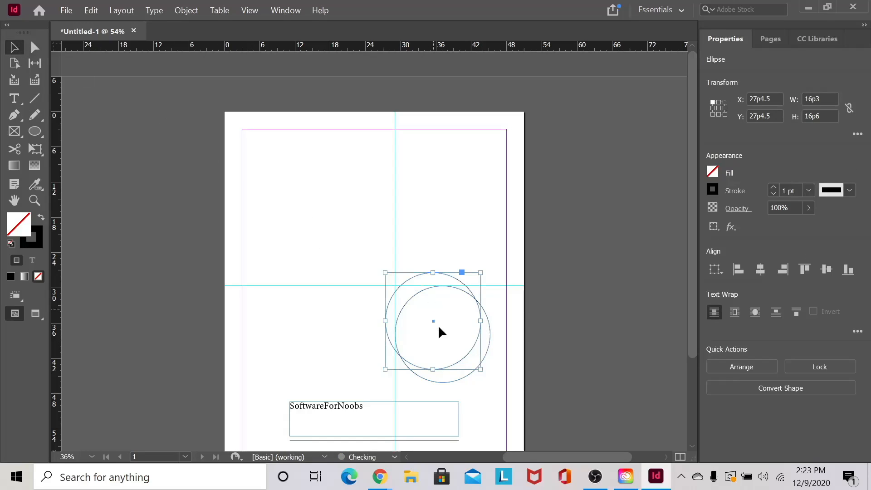
{"action": "left_click_drag", "start_coordinate": [431, 317], "coordinate": [345, 234]}
{"action": "left_click", "coordinate": [469, 235]}
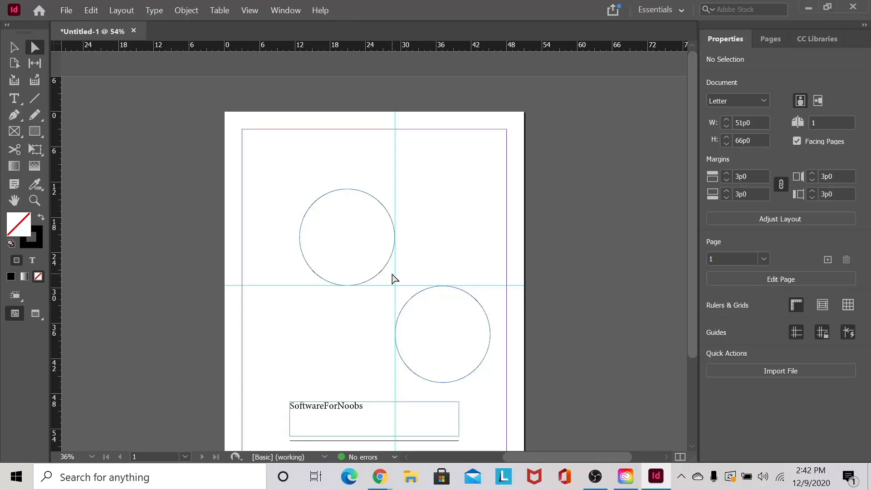
Draw a rectangle about 8p10 wide and 7p6 high in the upper-right quadrant and select it as a whole object.
{"action": "left_click", "coordinate": [34, 131]}
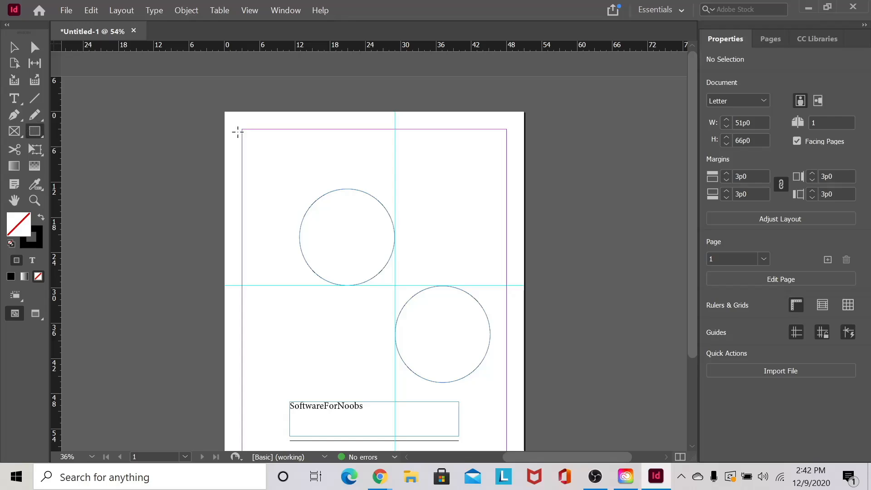
{"action": "mouse_move", "coordinate": [265, 149]}
{"action": "left_mouse_down"}
{"action": "mouse_move", "coordinate": [315, 177]}
{"action": "mouse_move", "coordinate": [296, 196]}
{"action": "mouse_move", "coordinate": [342, 185]}
{"action": "mouse_move", "coordinate": [300, 213]}
{"action": "mouse_move", "coordinate": [319, 193]}
{"action": "mouse_move", "coordinate": [298, 161]}
{"action": "mouse_move", "coordinate": [278, 176]}
{"action": "mouse_move", "coordinate": [507, 199]}
{"action": "mouse_move", "coordinate": [476, 171]}
{"action": "mouse_move", "coordinate": [465, 213]}
{"action": "left_mouse_up"}
{"action": "left_click", "coordinate": [14, 47]}
{"action": "left_click", "coordinate": [461, 203]}
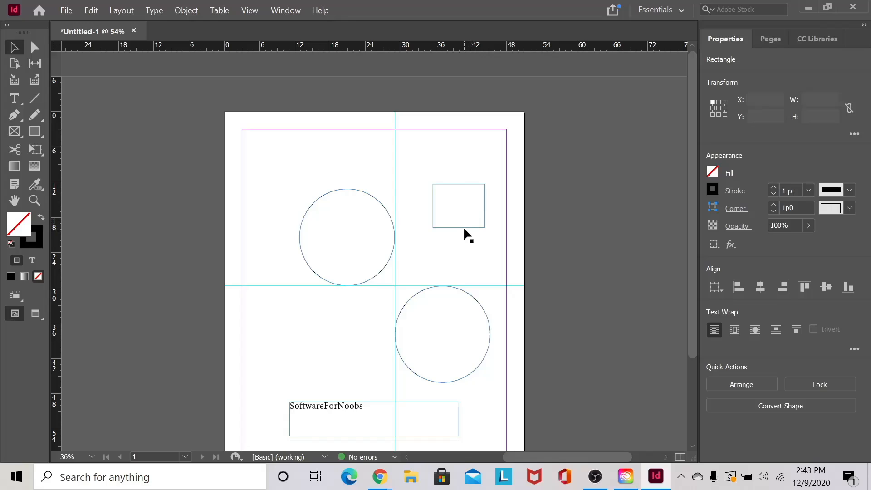
{"action": "left_click", "coordinate": [463, 227]}
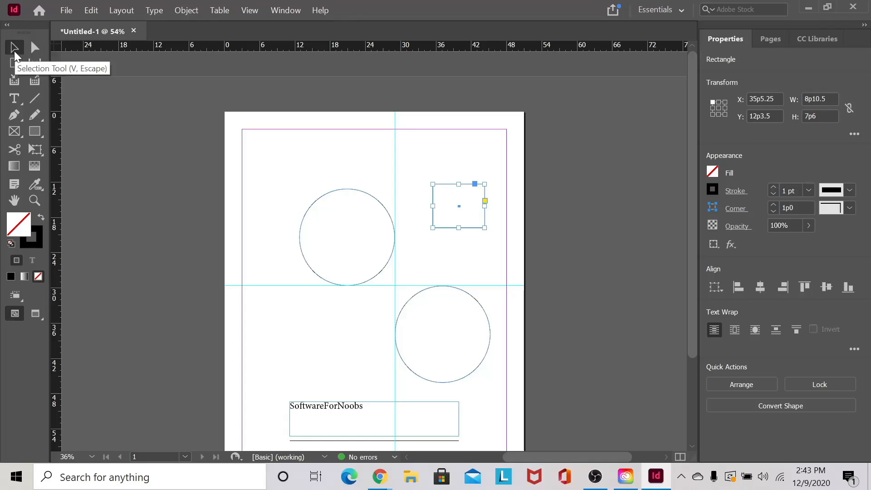
{"action": "left_click", "coordinate": [487, 209]}
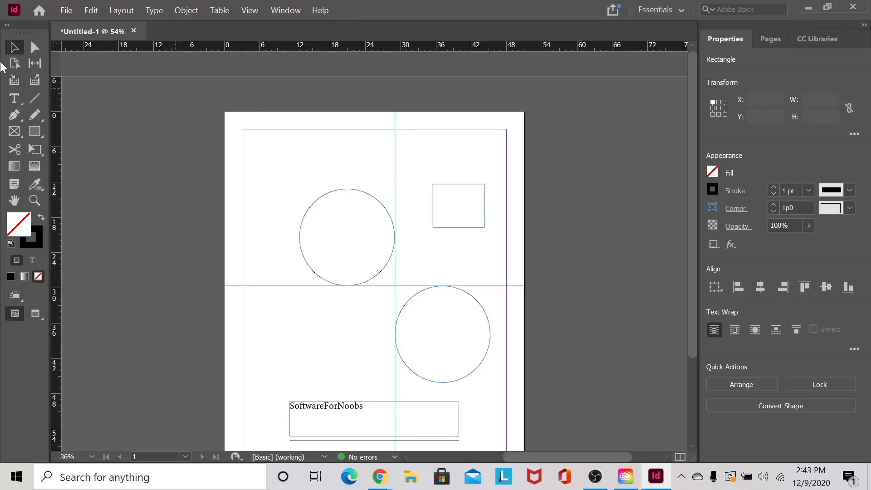
Use Direct Selection to shift only the rectangle's top edge left, slanting it into a parallelogram, and deselect it.
{"action": "left_click", "coordinate": [35, 47]}
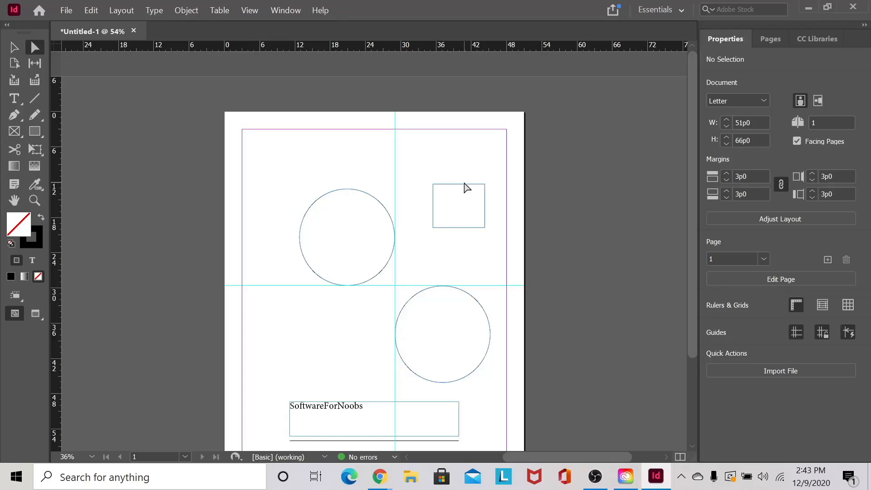
{"action": "left_click_drag", "start_coordinate": [465, 188], "coordinate": [443, 187]}
{"action": "left_click", "coordinate": [474, 267]}
Draw a six-sided polygon about 26p3 wide and 27p4 high around the upper-left circle.
{"action": "right_click", "coordinate": [36, 140]}
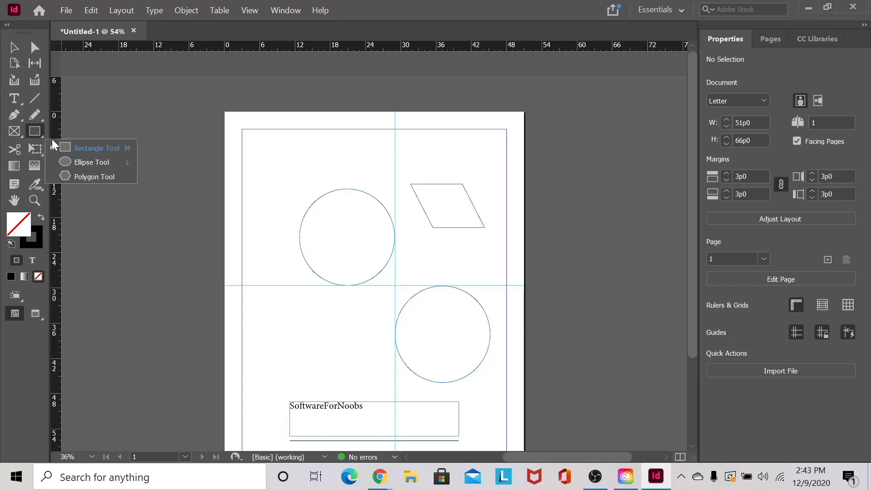
{"action": "left_click", "coordinate": [102, 178]}
{"action": "left_click_drag", "start_coordinate": [278, 159], "coordinate": [433, 321]}
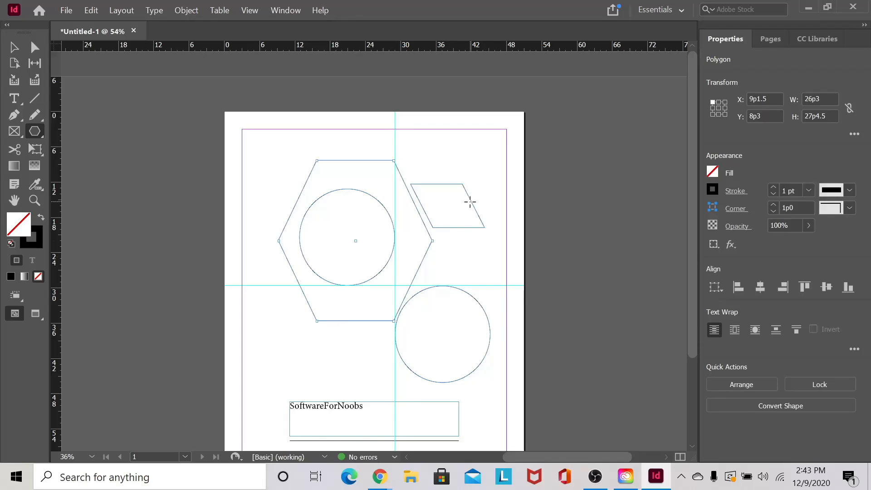
Compare the hexagon's bounding box under Selection with its anchor points under Direct Selection, and deselect it.
{"action": "left_click", "coordinate": [12, 51]}
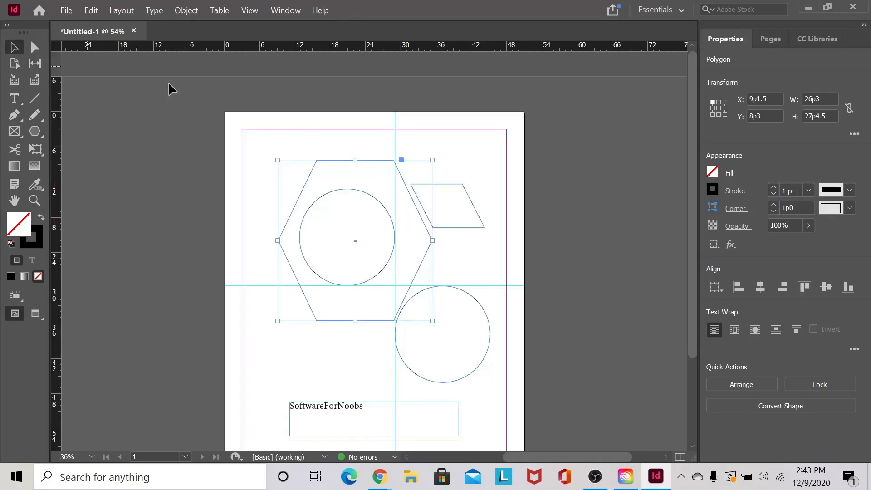
{"action": "left_click", "coordinate": [36, 50]}
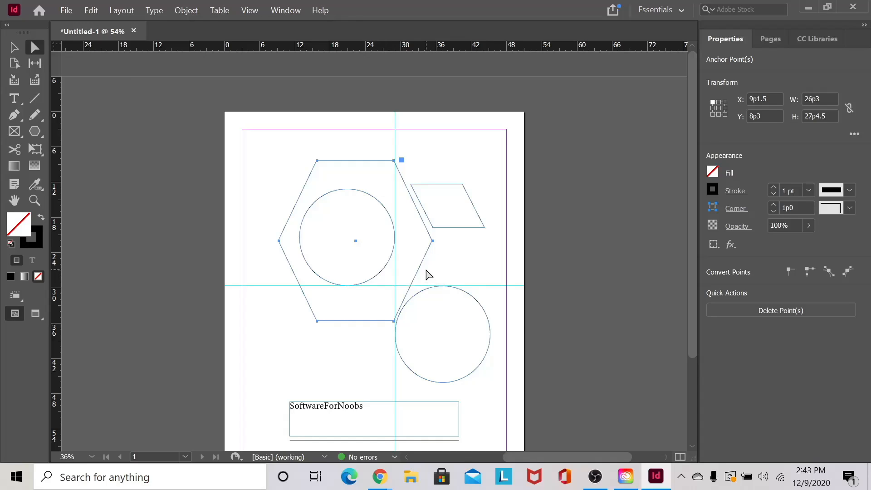
{"action": "left_click", "coordinate": [13, 47]}
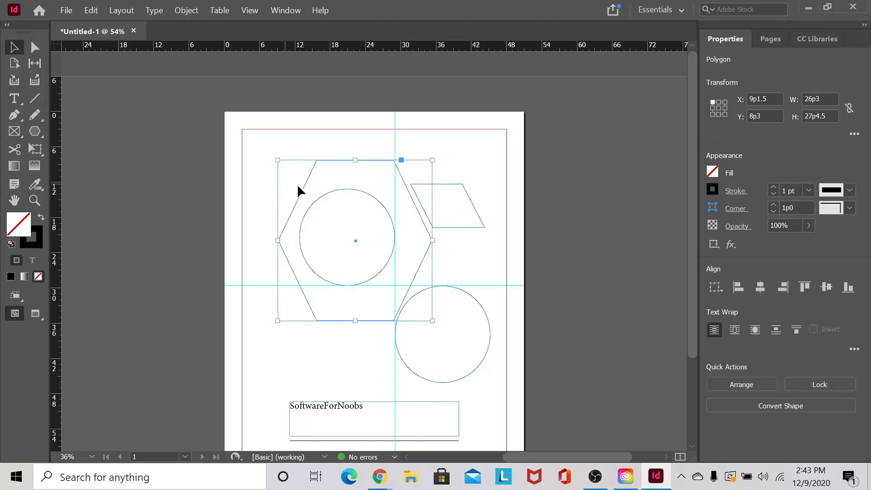
{"action": "left_click", "coordinate": [349, 237]}
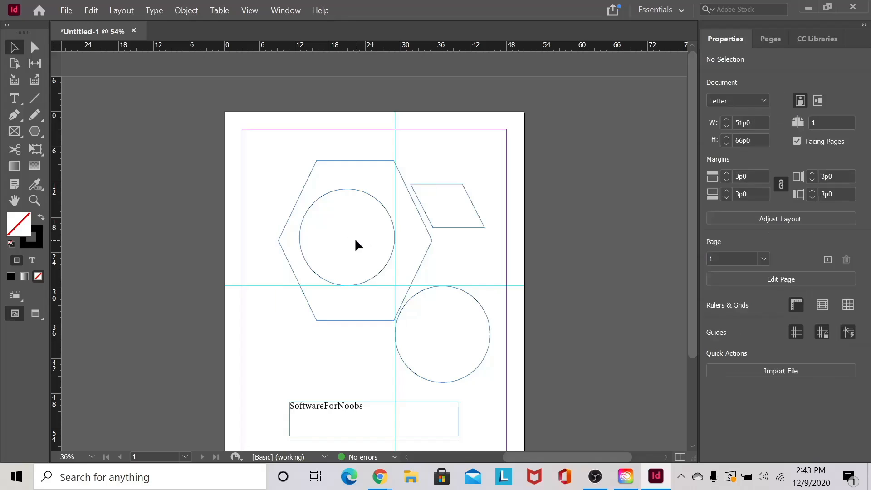
{"action": "left_click", "coordinate": [299, 230]}
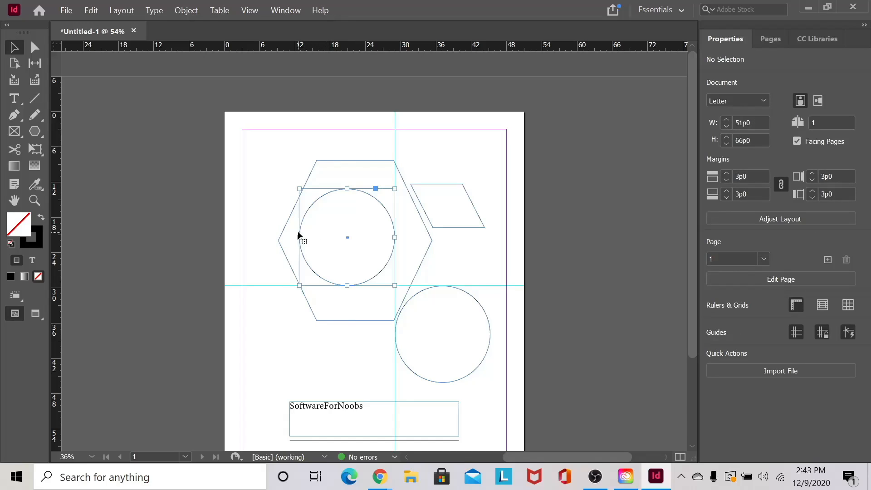
{"action": "left_click", "coordinate": [291, 266], "text": "shift"}
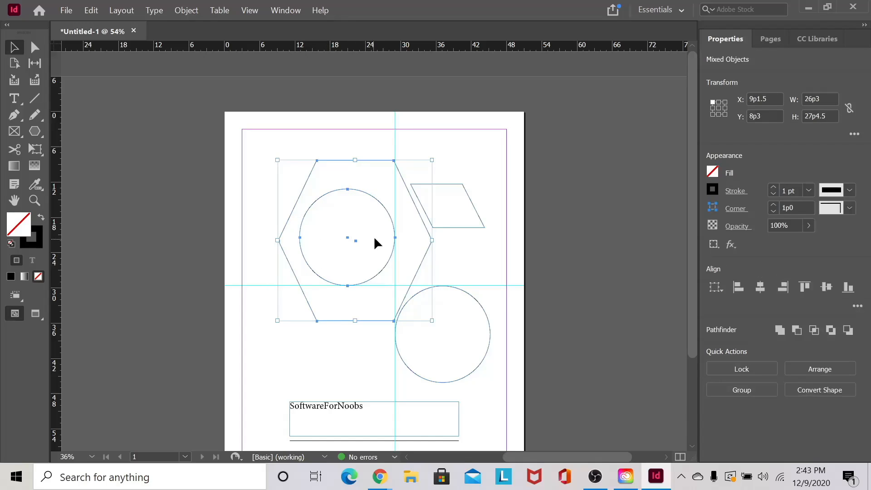
{"action": "left_click", "coordinate": [356, 234]}
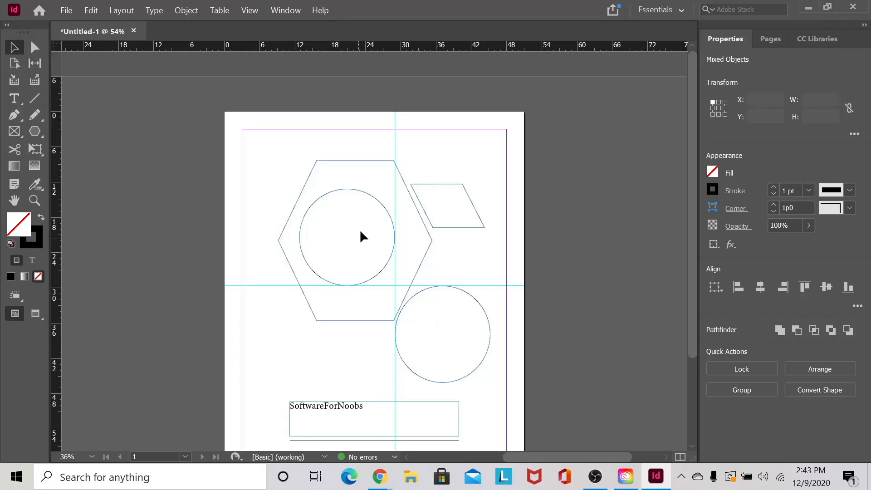
{"action": "left_click", "coordinate": [361, 285]}
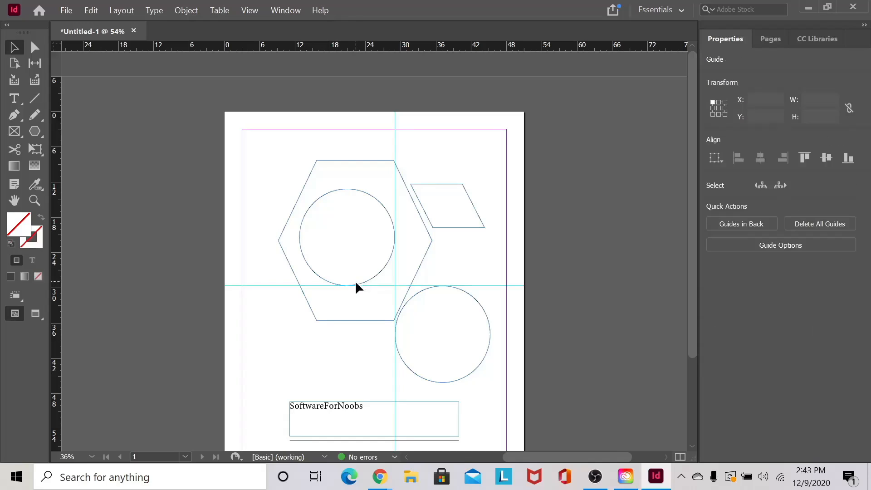
{"action": "left_click", "coordinate": [376, 262]}
Select the upper-left circle and its surrounding hexagon together, move both down and left across the page's left margin, and deselect them.
{"action": "left_click", "coordinate": [383, 268]}
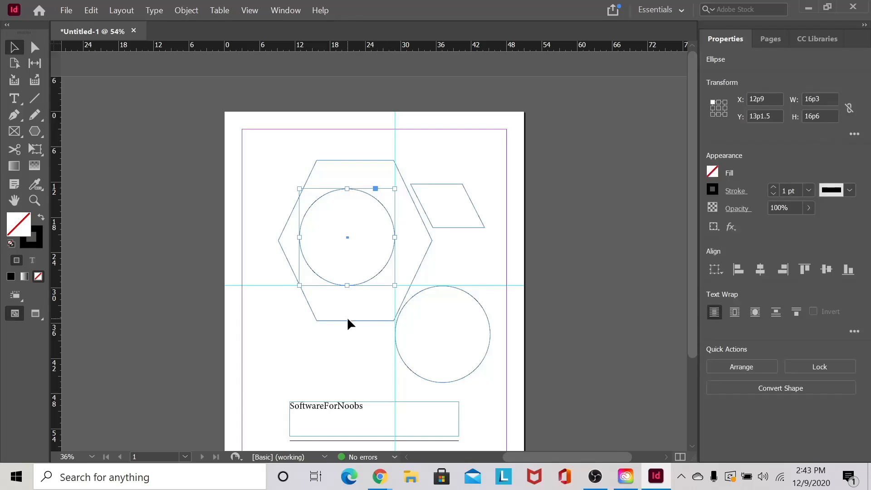
{"action": "left_click", "coordinate": [347, 320], "text": "shift"}
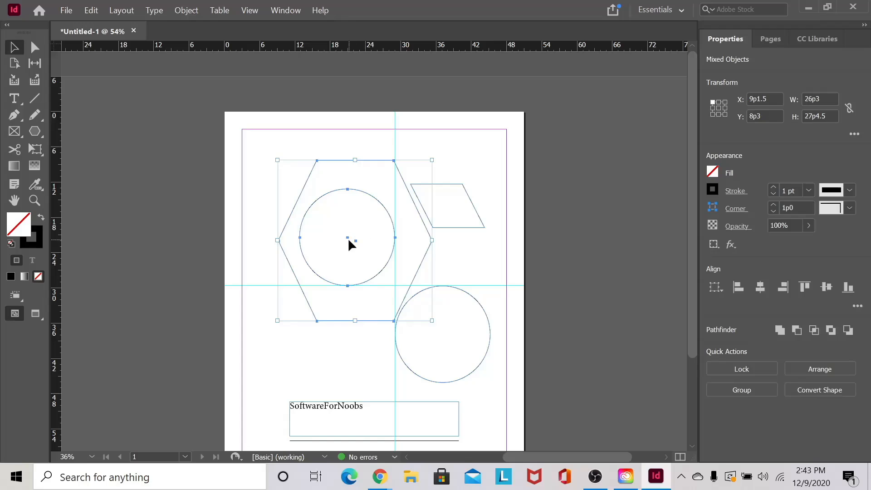
{"action": "left_click_drag", "start_coordinate": [348, 238], "coordinate": [303, 262]}
{"action": "left_click", "coordinate": [338, 147]}
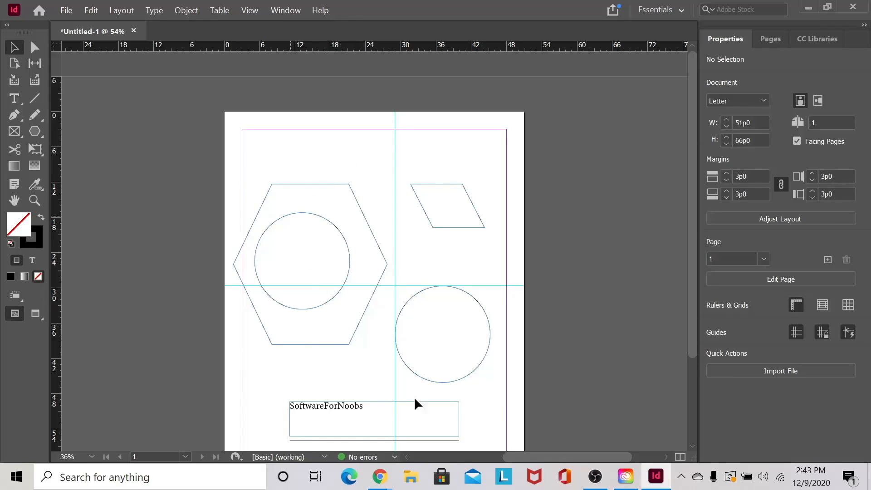
Move only the circle out of the hexagon so it surrounds the parallelogram in the upper-right quadrant, and deselect it.
{"action": "left_click", "coordinate": [36, 47]}
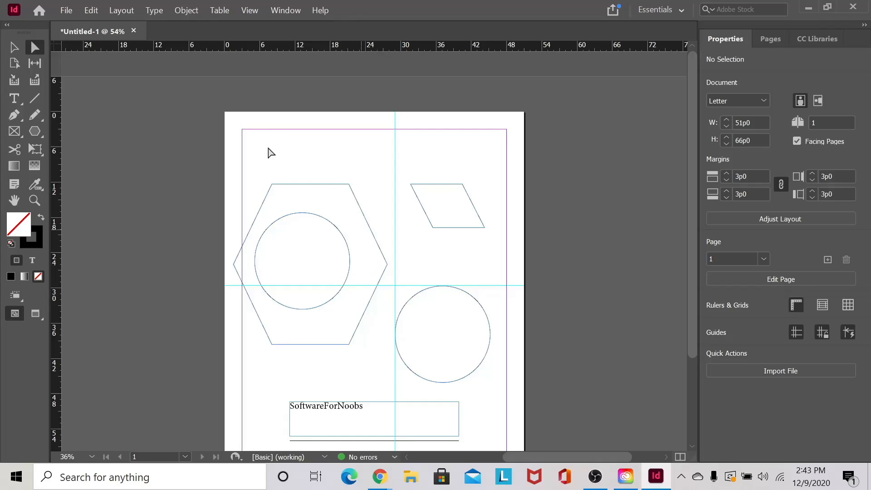
{"action": "left_click", "coordinate": [12, 49]}
{"action": "left_click", "coordinate": [343, 280]}
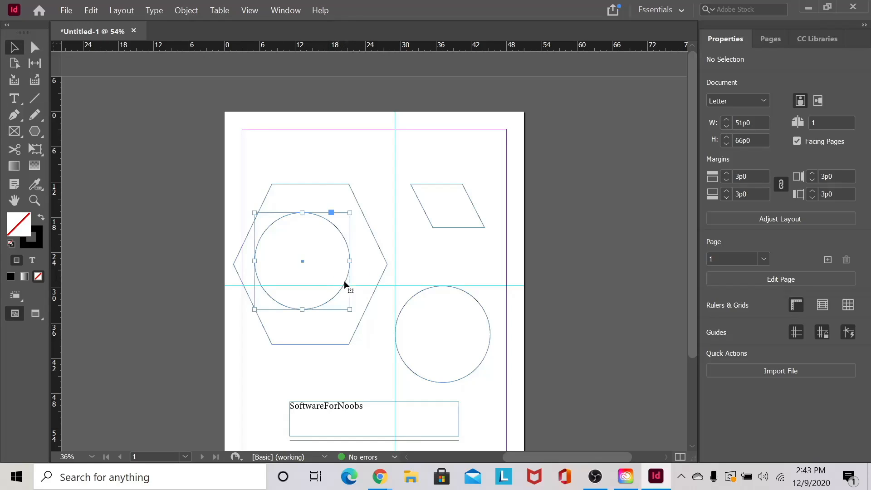
{"action": "left_click_drag", "start_coordinate": [305, 266], "coordinate": [447, 212]}
{"action": "left_click", "coordinate": [440, 136]}
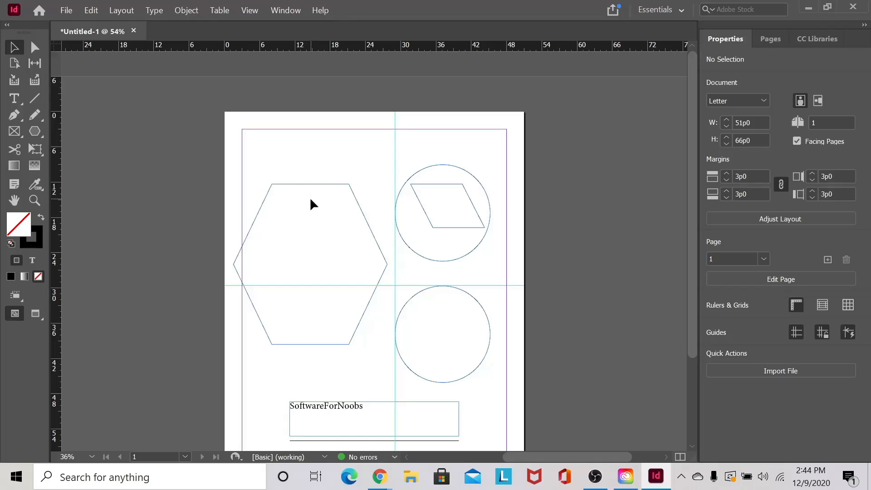
Enter the text frame at the lower part of the page and select all of the SoftwareForNoobs text.
{"action": "double_click", "coordinate": [363, 405]}
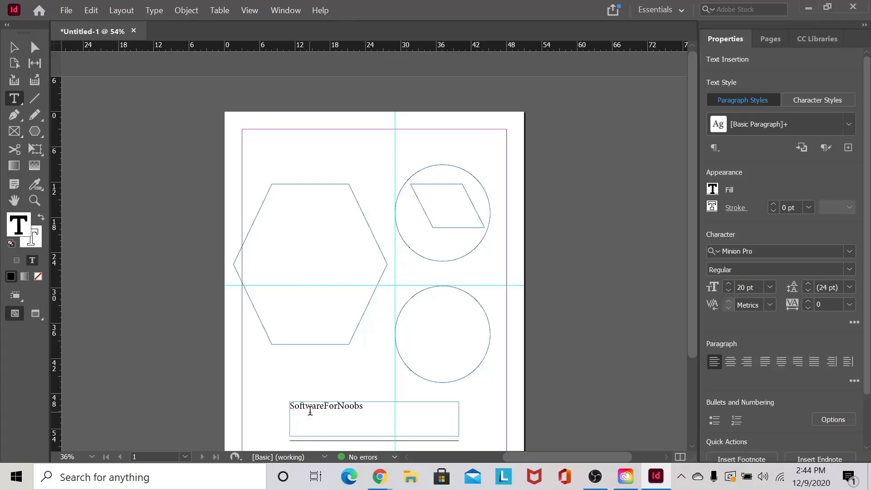
{"action": "double_click", "coordinate": [294, 405]}
{"action": "left_click_drag", "start_coordinate": [379, 409], "coordinate": [290, 408]}
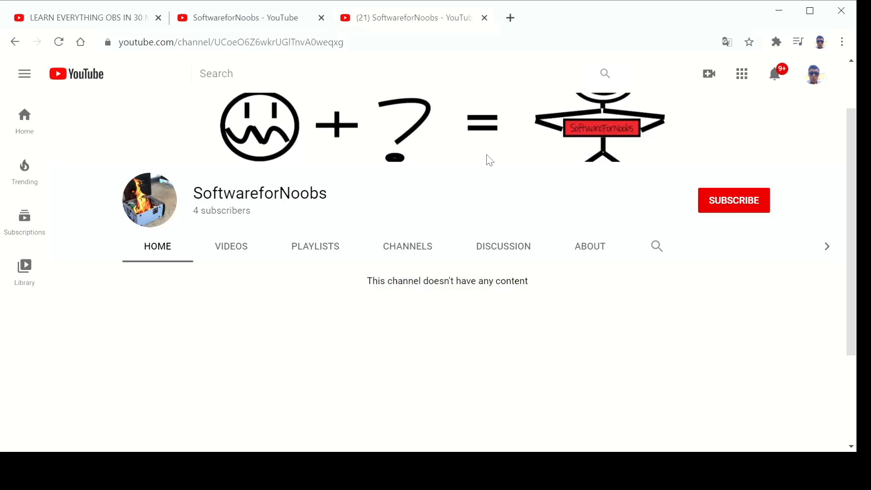
Switch to YouTube in the browser and subscribe to the SoftwareforNoobs channel.
{"action": "left_click", "coordinate": [729, 207]}
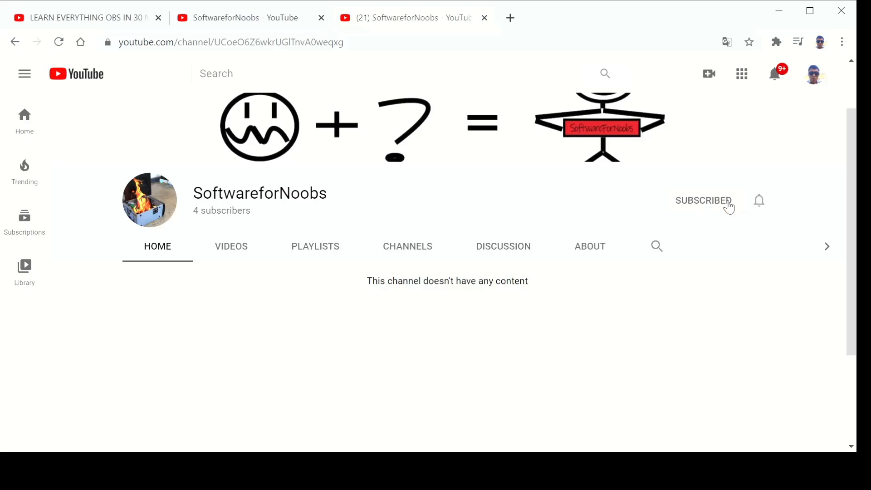